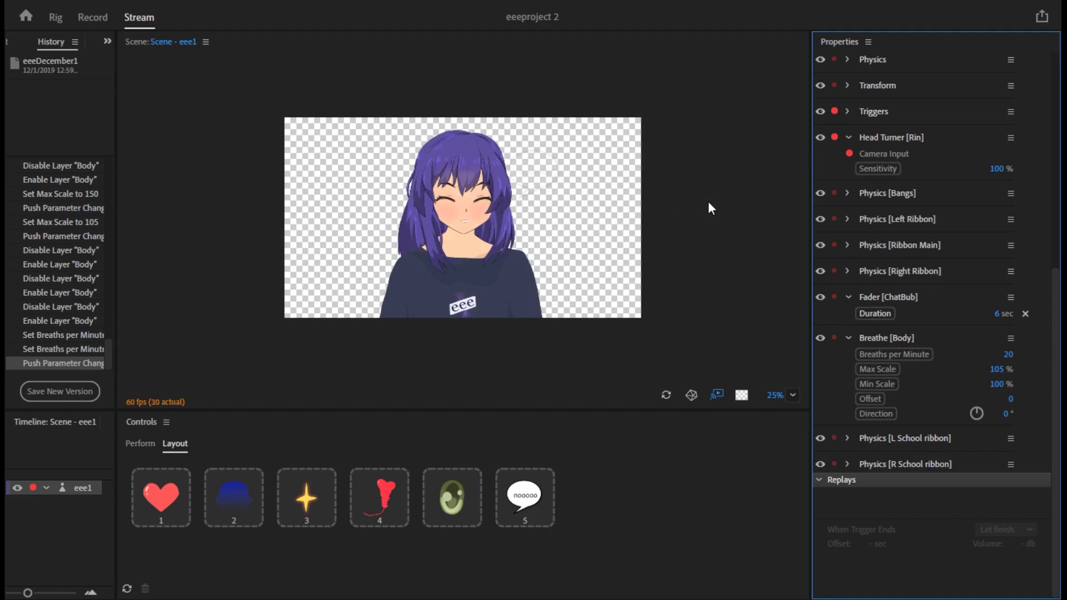
Pop up the nooooo speech bubble, then rig eee1 with the Puppet panel at Body.
key(5)
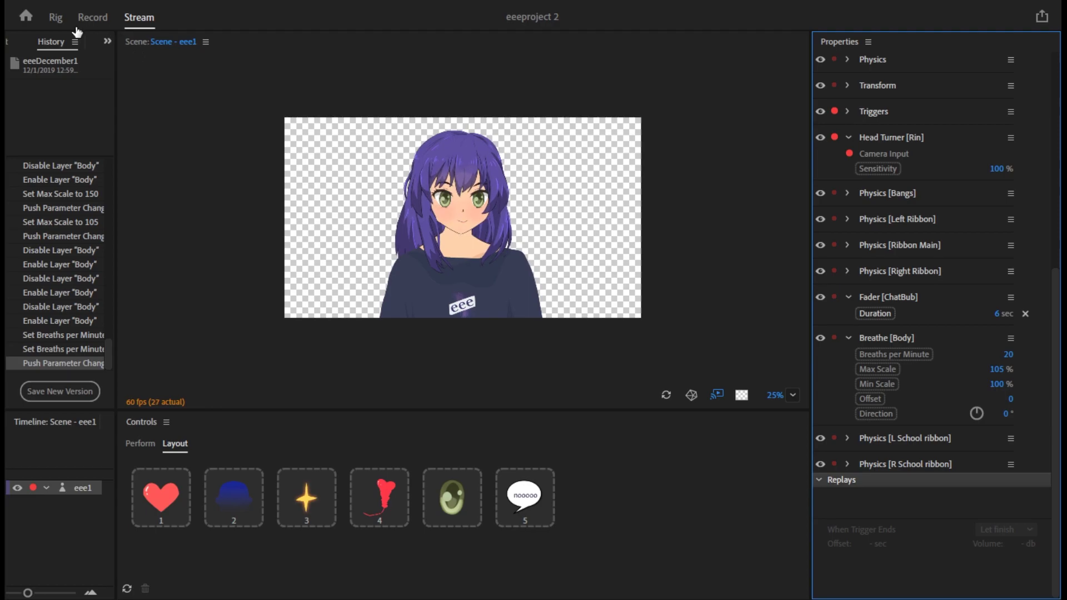
click(56, 17)
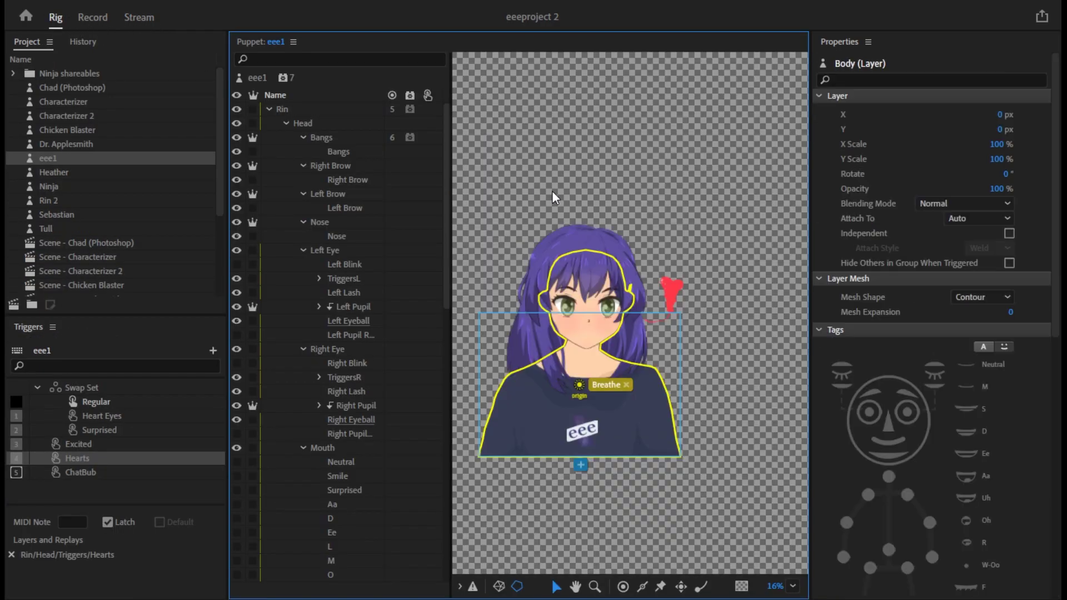
scroll(348, 391, down, 15)
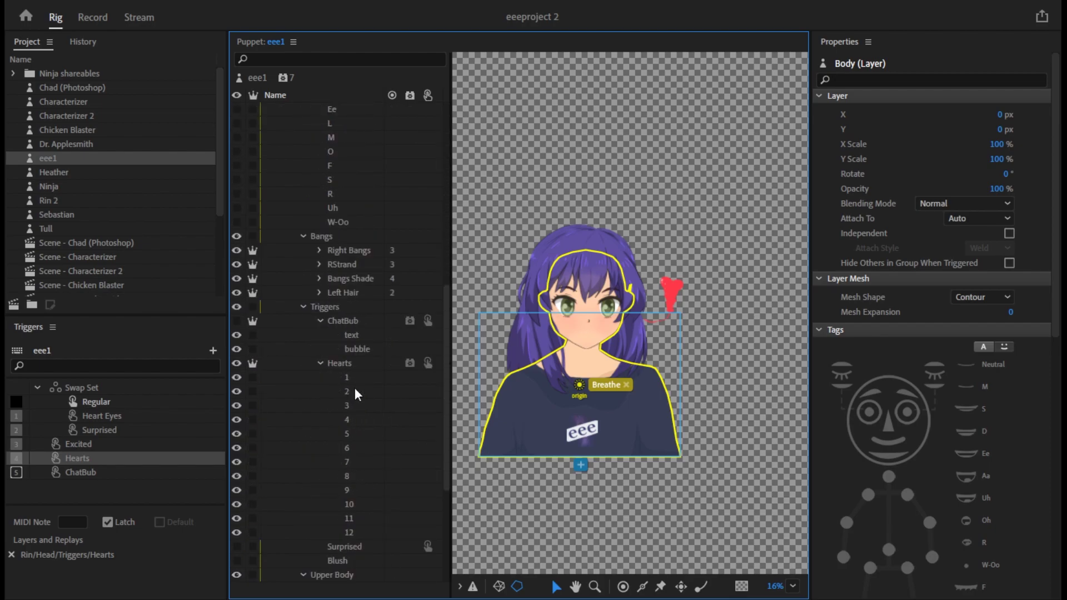
scroll(360, 422, down, 3)
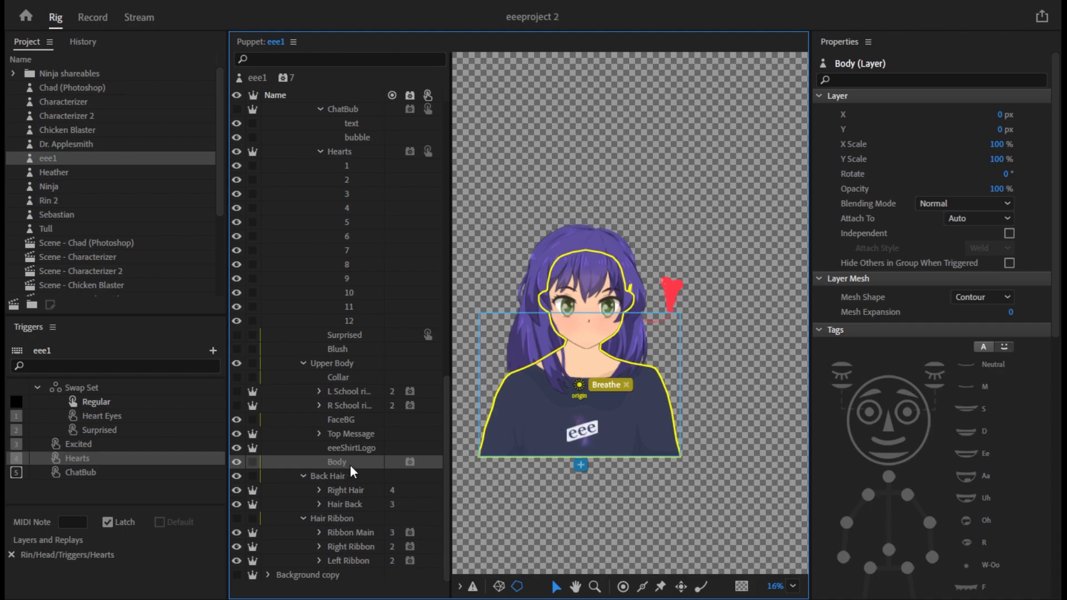
Hide and show the Body layer twice to check the shirt, then select Body.
key(ctrl+shift+a)
click(238, 464)
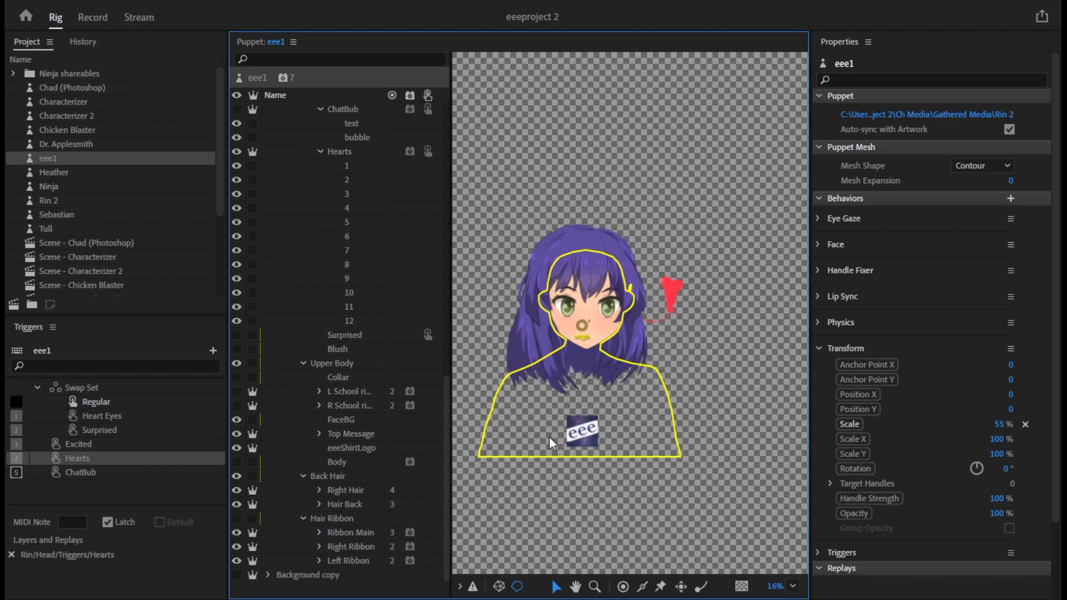
click(237, 464)
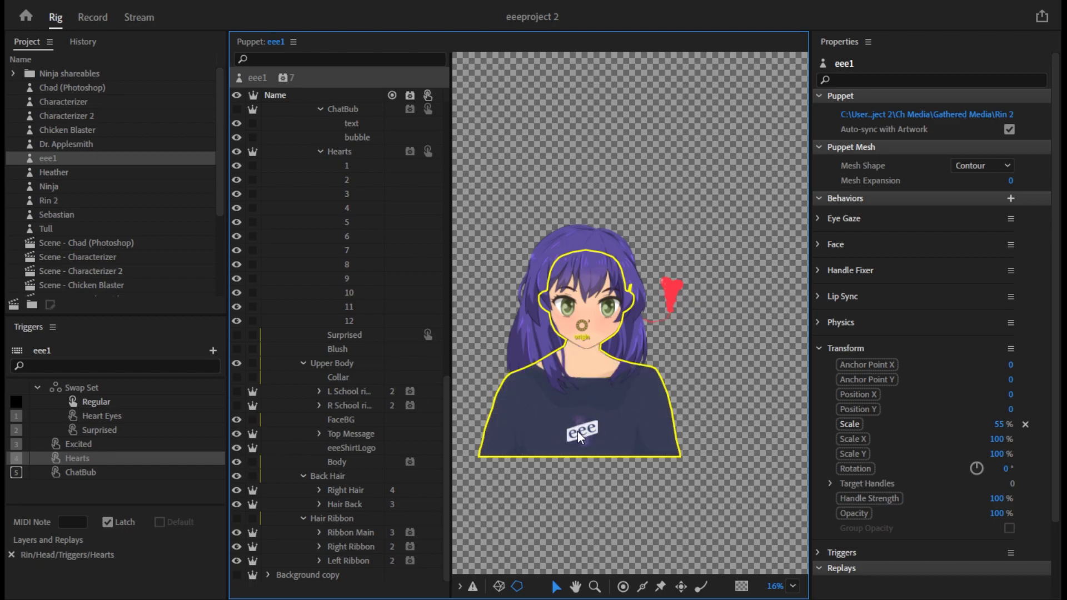
click(236, 462)
click(236, 462)
click(341, 462)
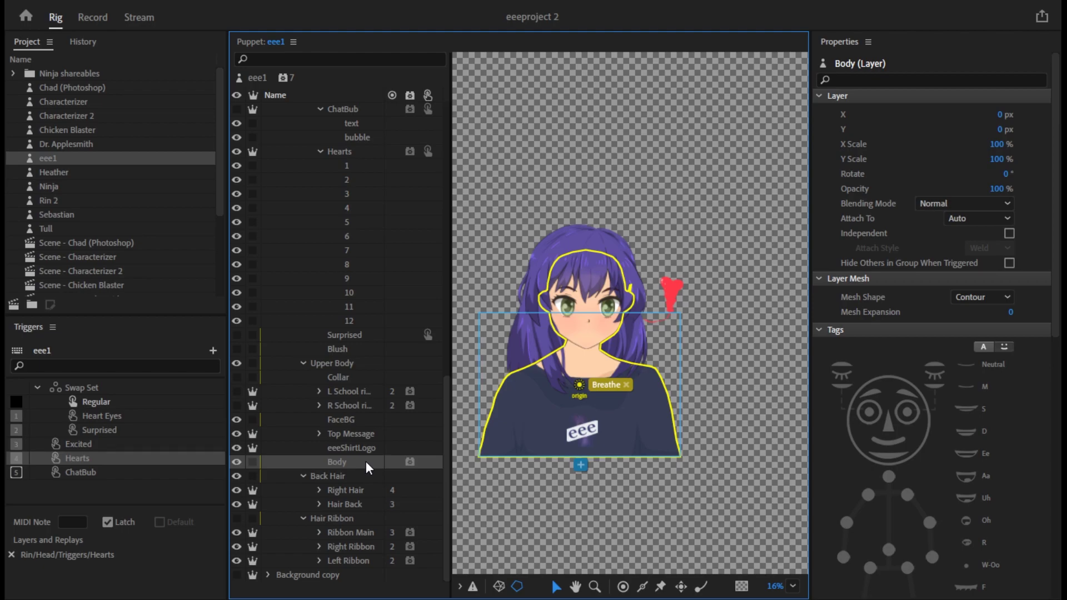
Review the Body layer's Breathe behavior in Properties, then go back to the live Stream view.
click(411, 465)
scroll(973, 446, down, 10)
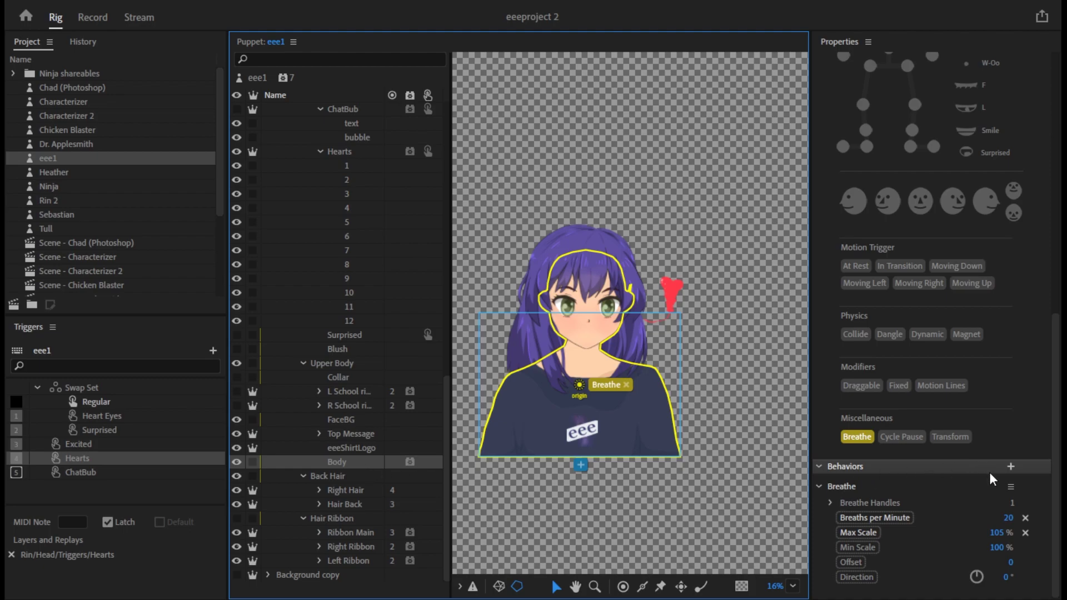
click(1008, 470)
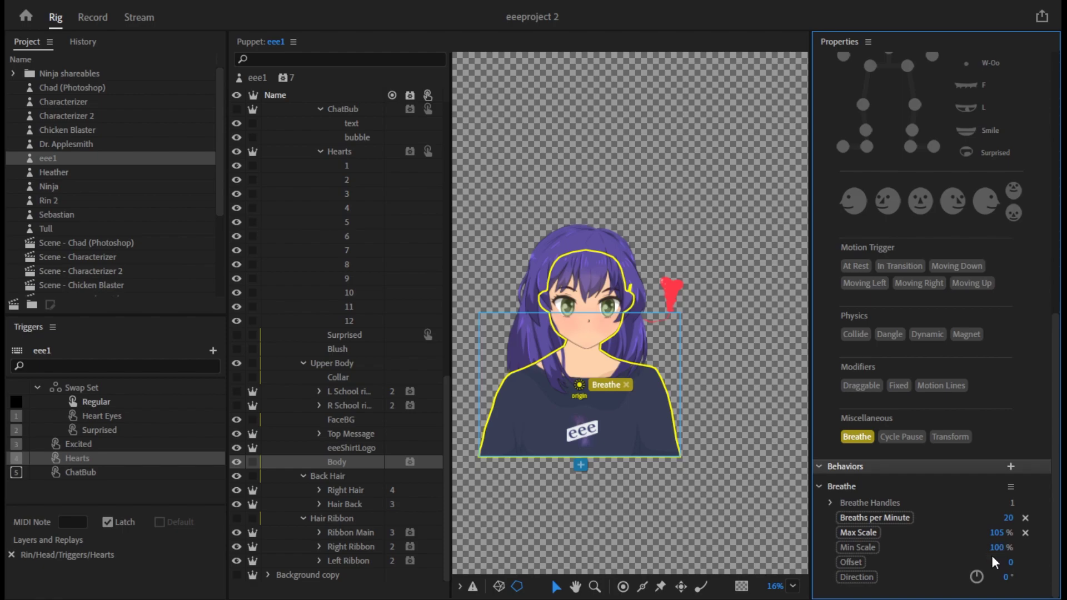
click(131, 19)
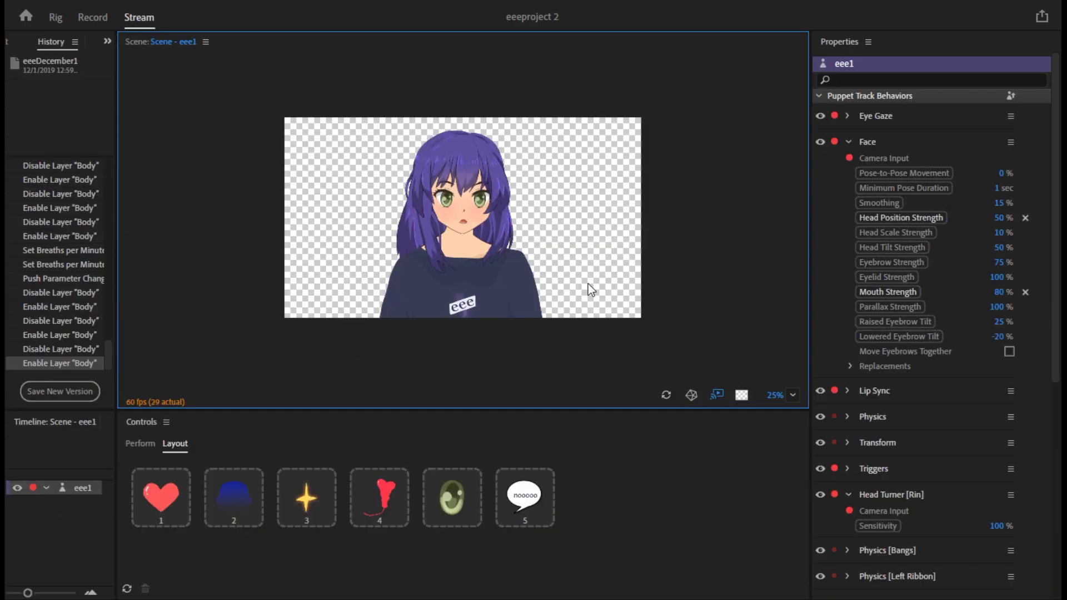
Try Breathe [Body] Breaths per Minute at 50 and 150, then restore it to 20.
scroll(929, 463, down, 6)
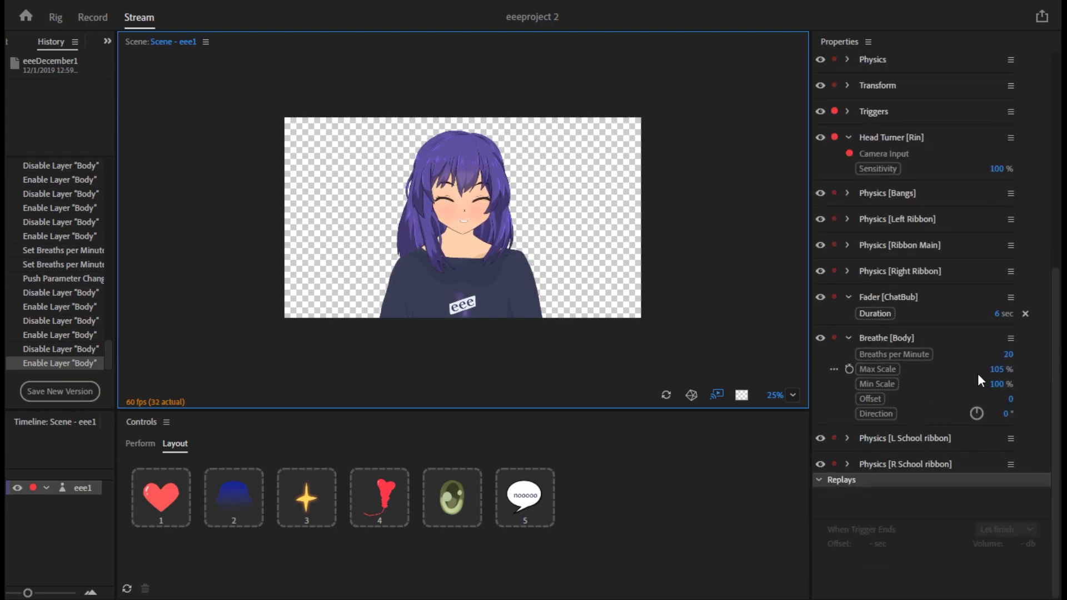
click(1007, 354)
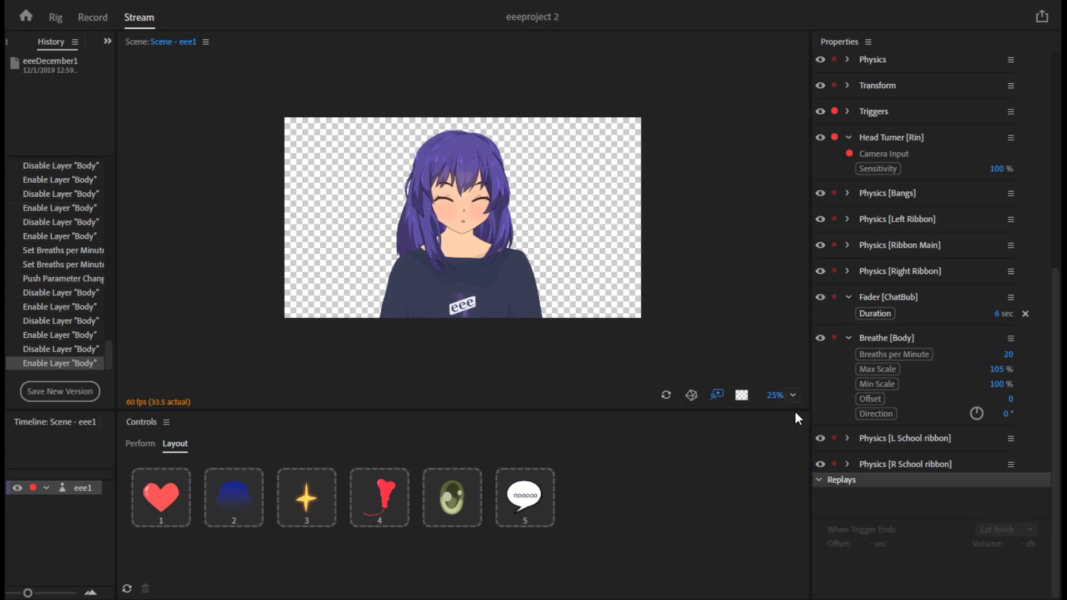
key(ctrl+=)
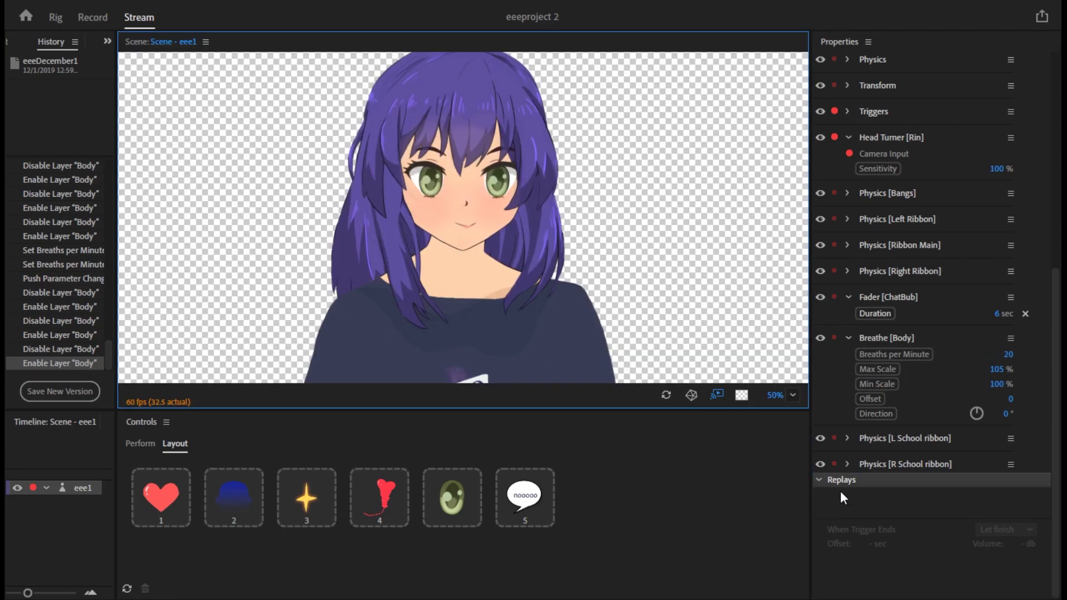
click(1008, 355)
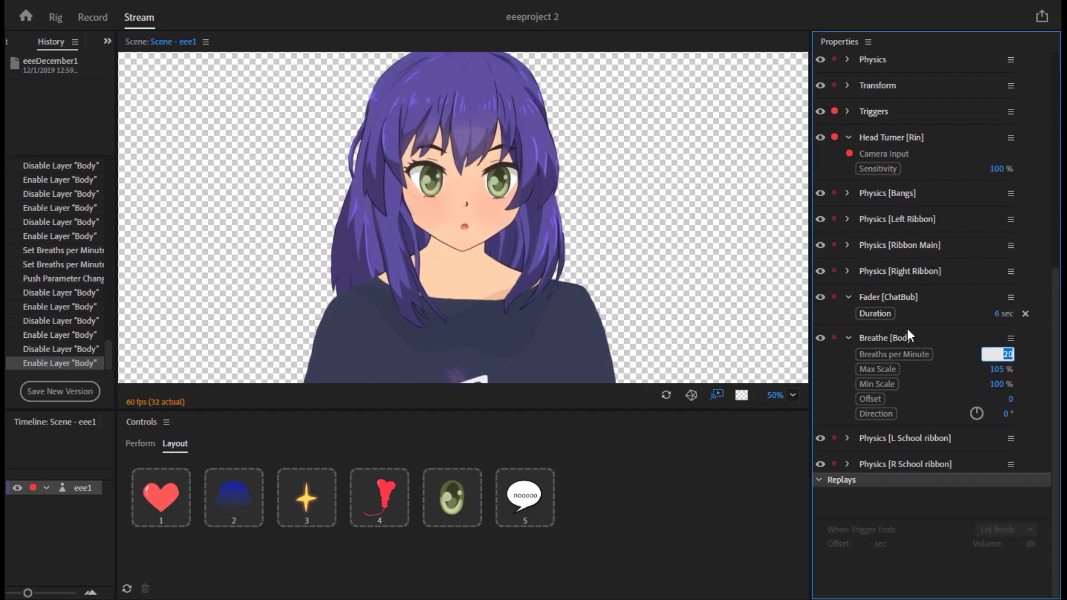
text(50)
key(Return)
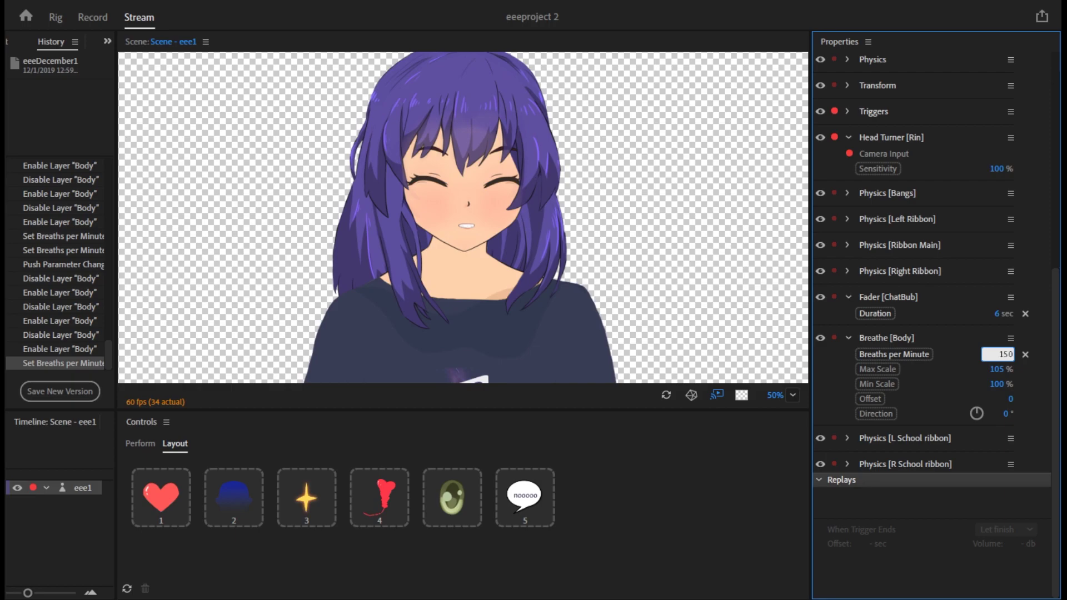
key(Return)
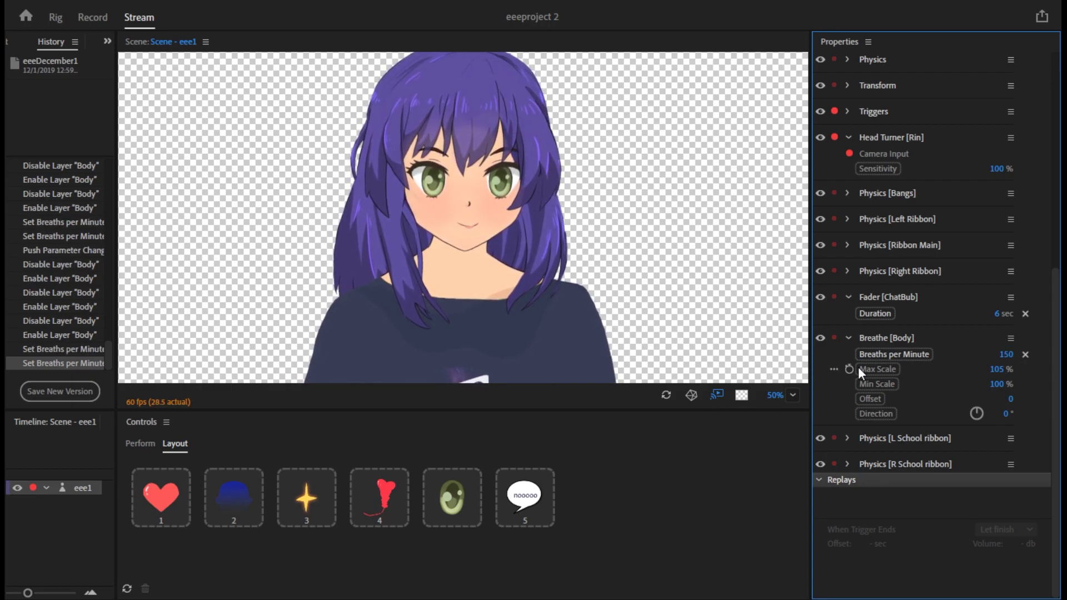
click(1004, 356)
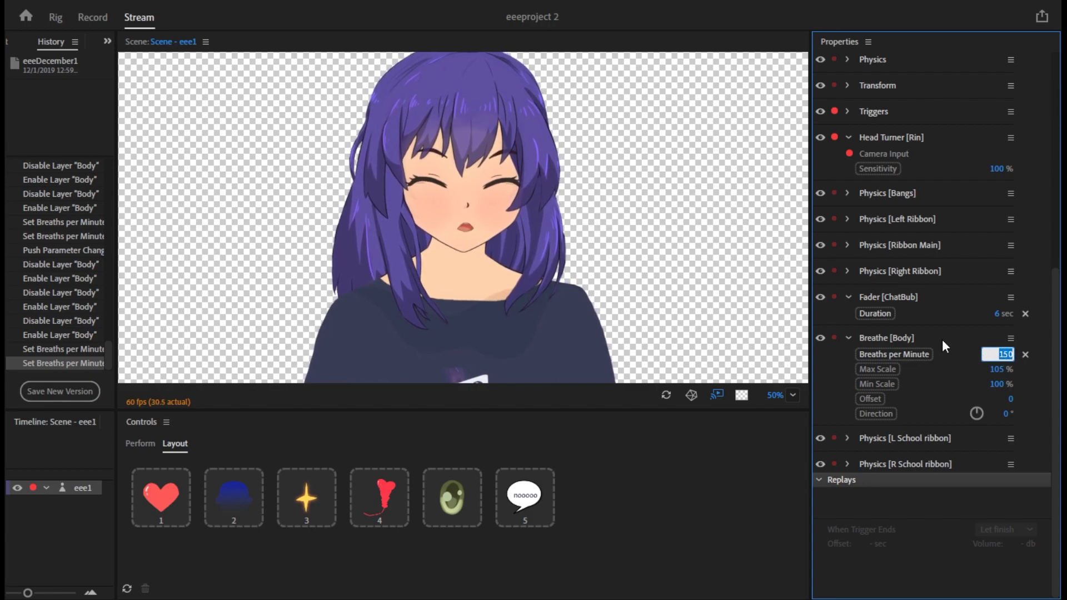
text(20)
key(Return)
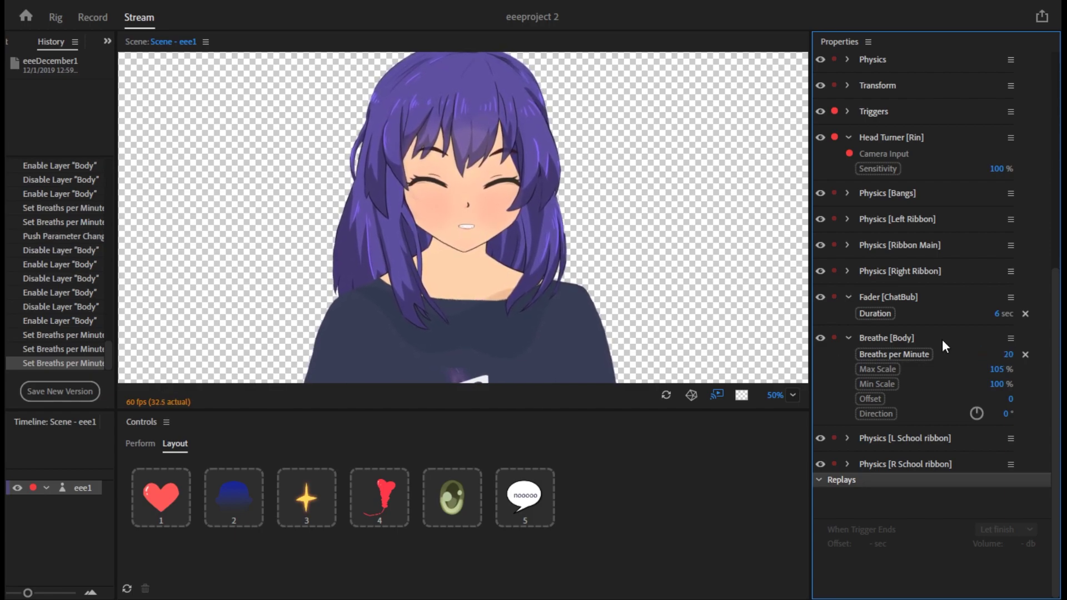
Change the Breathe [Body] Max Scale value to 105%.
click(998, 370)
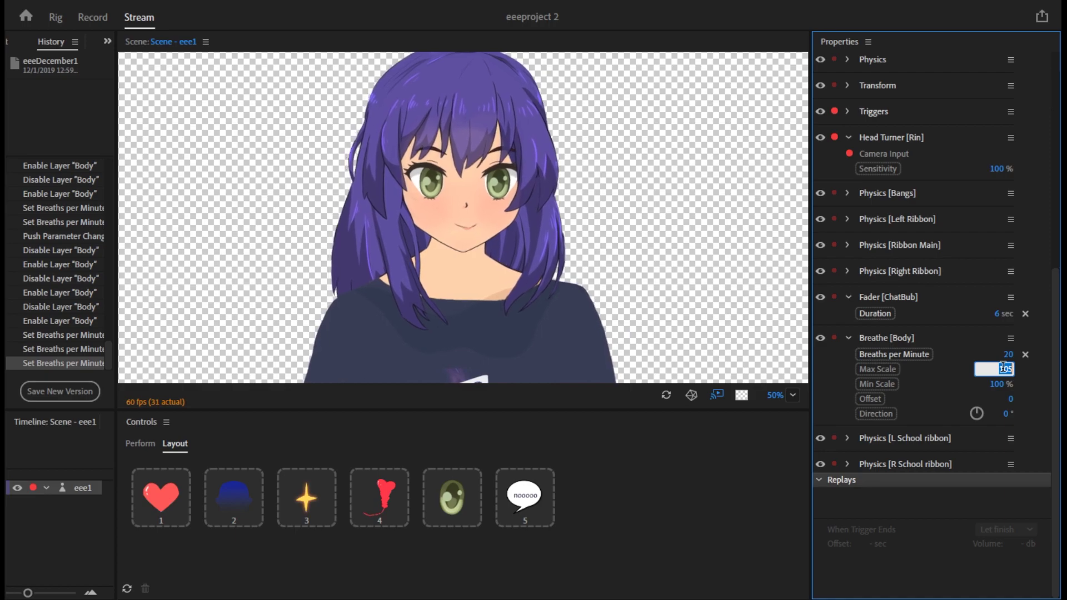
text(150)
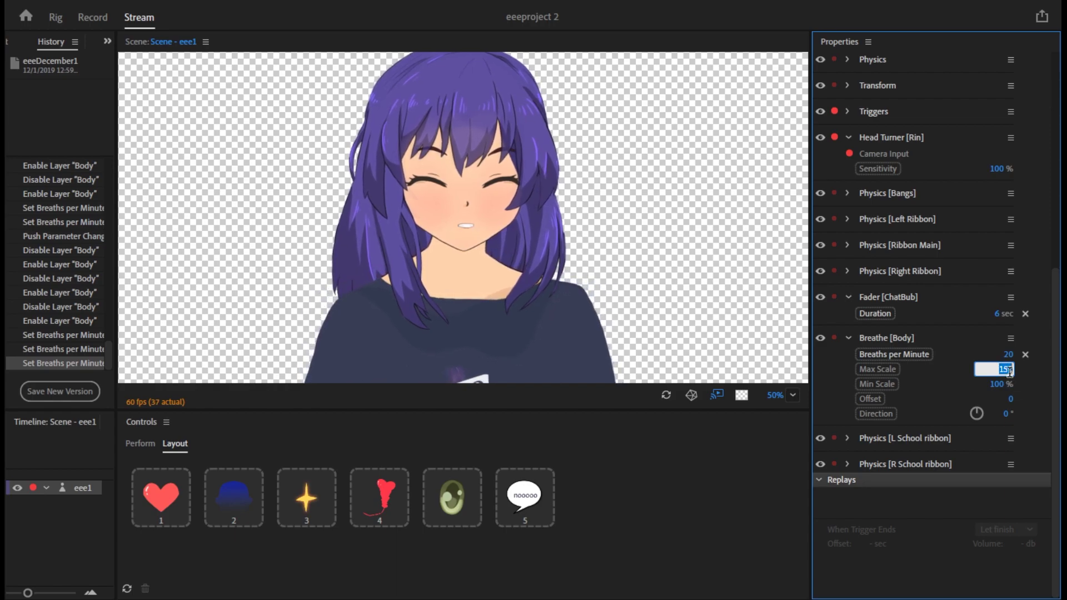
key(BackSpace)
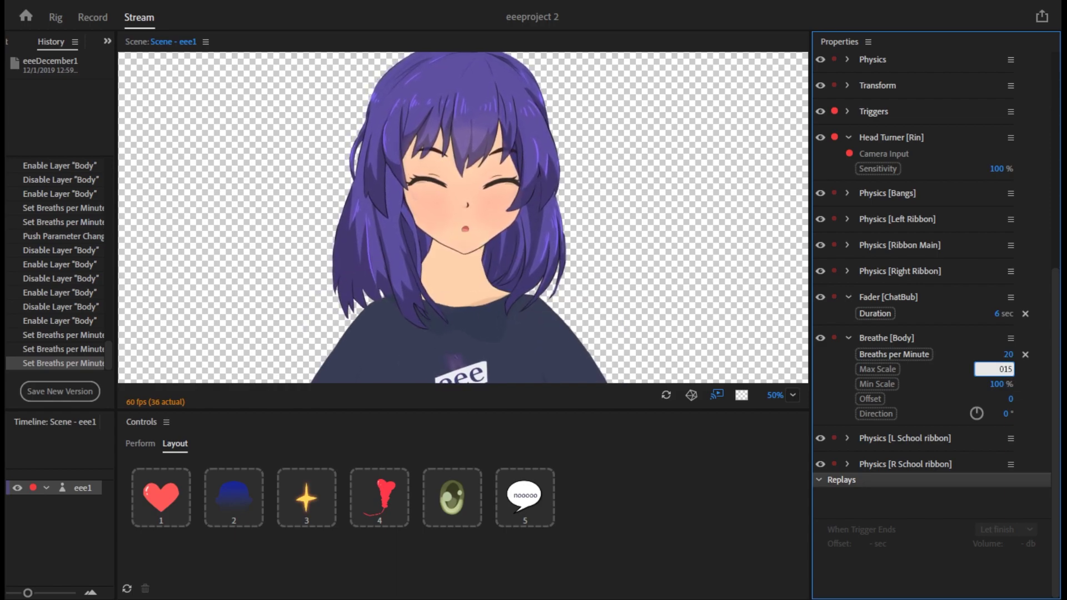
text(105)
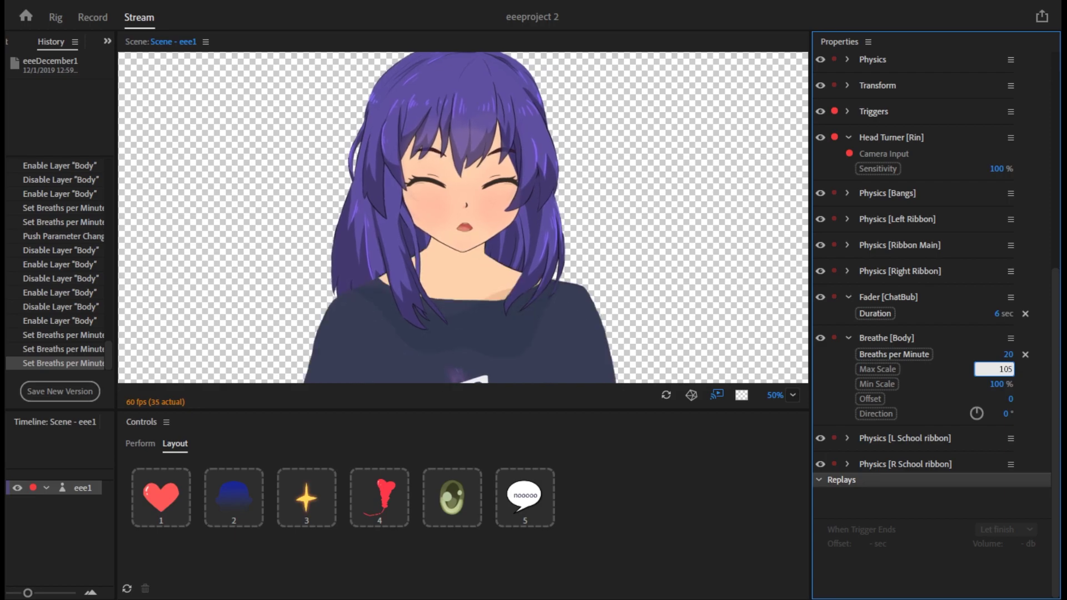
key(Return)
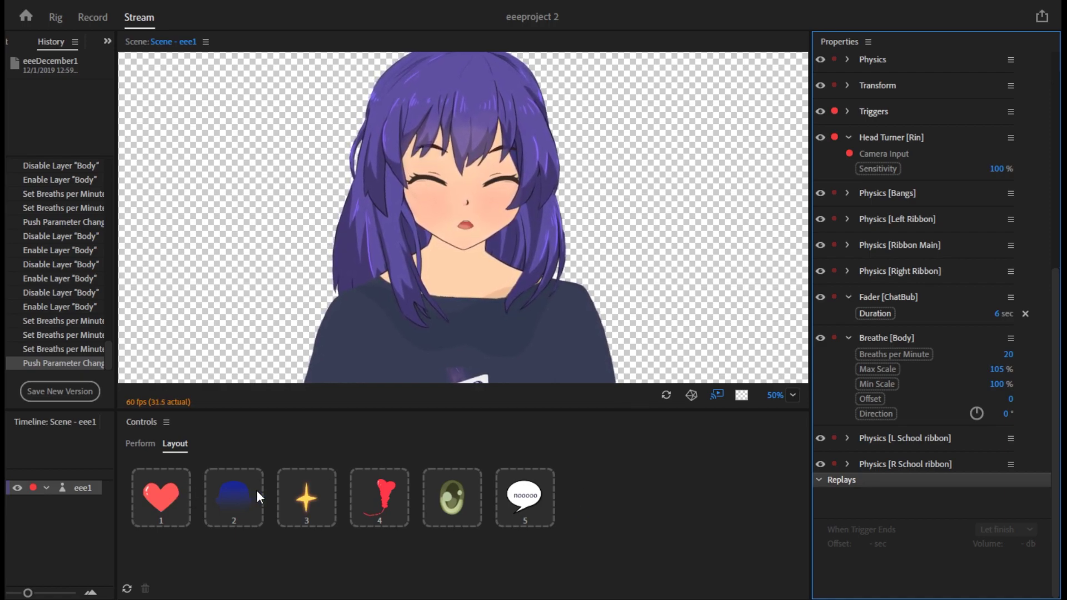
Toggle heart eyes on and off, pop the heart balloon and speech bubble (5), then return to Rig.
click(181, 497)
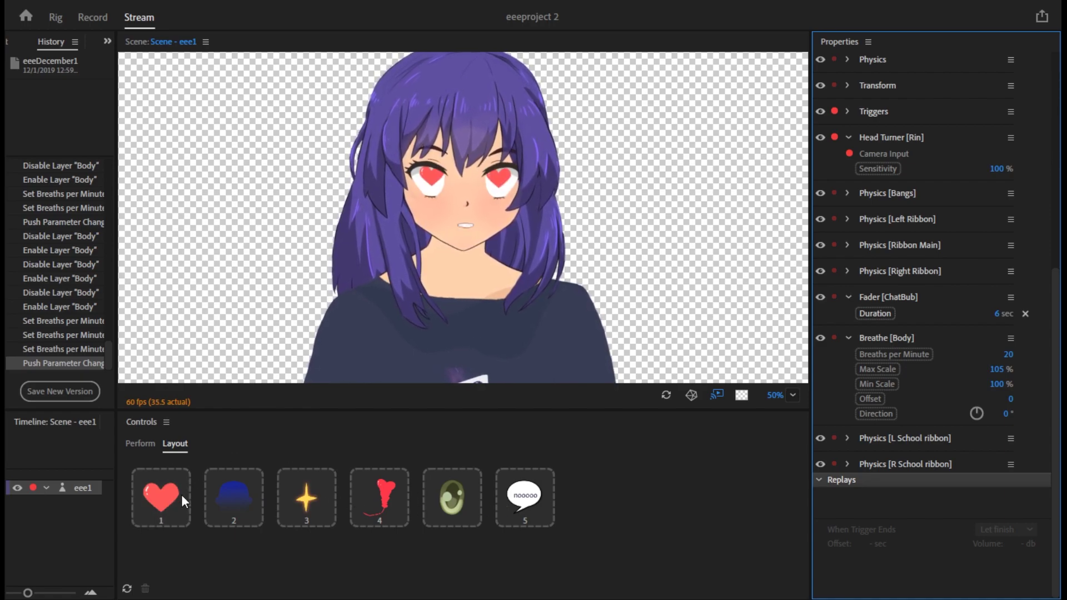
click(182, 497)
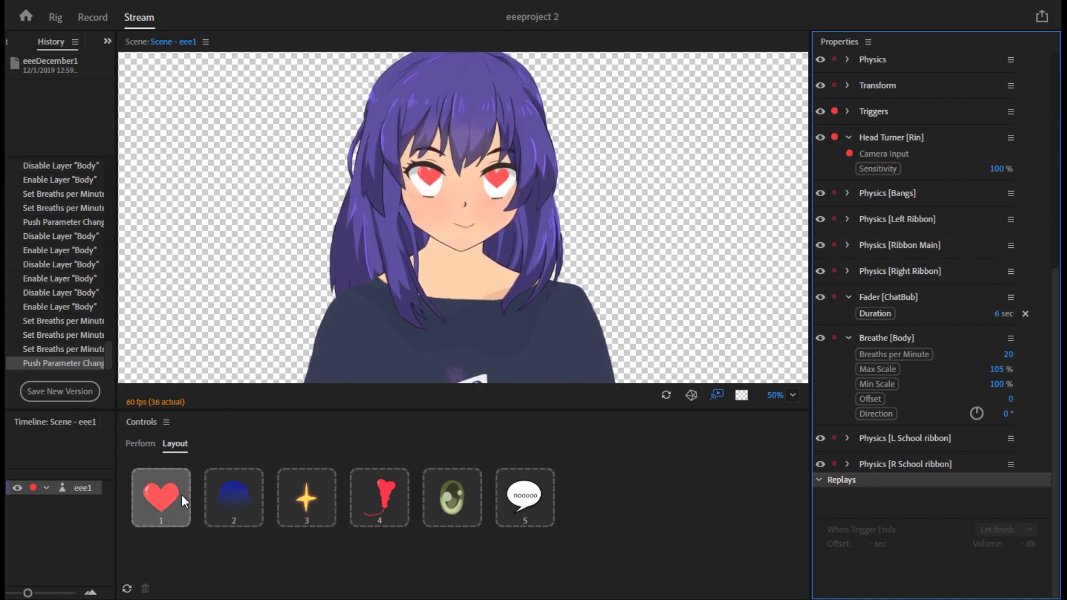
click(384, 509)
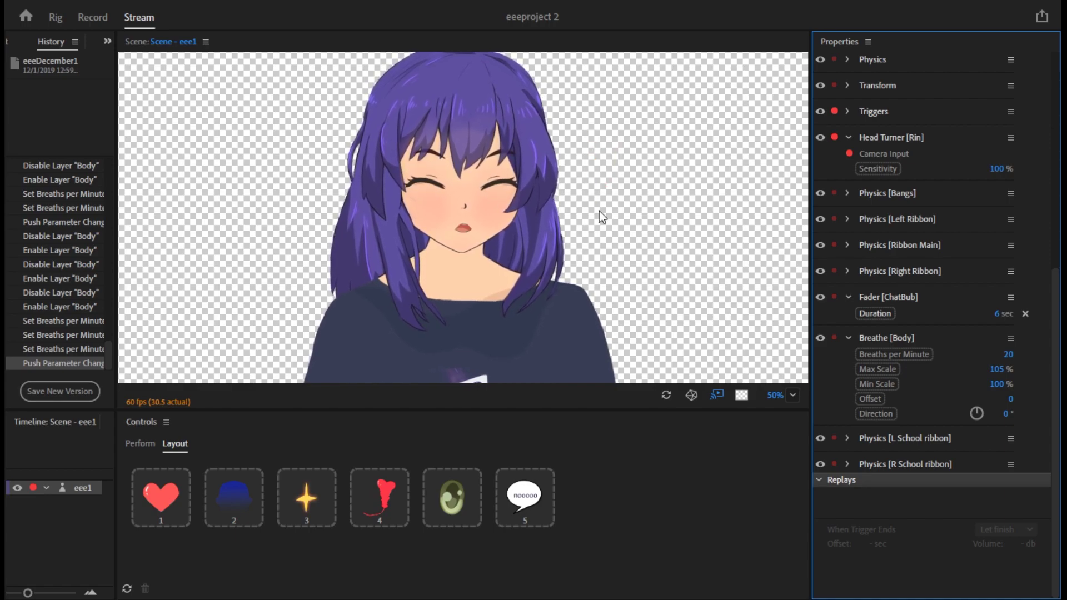
key(5)
key(5)
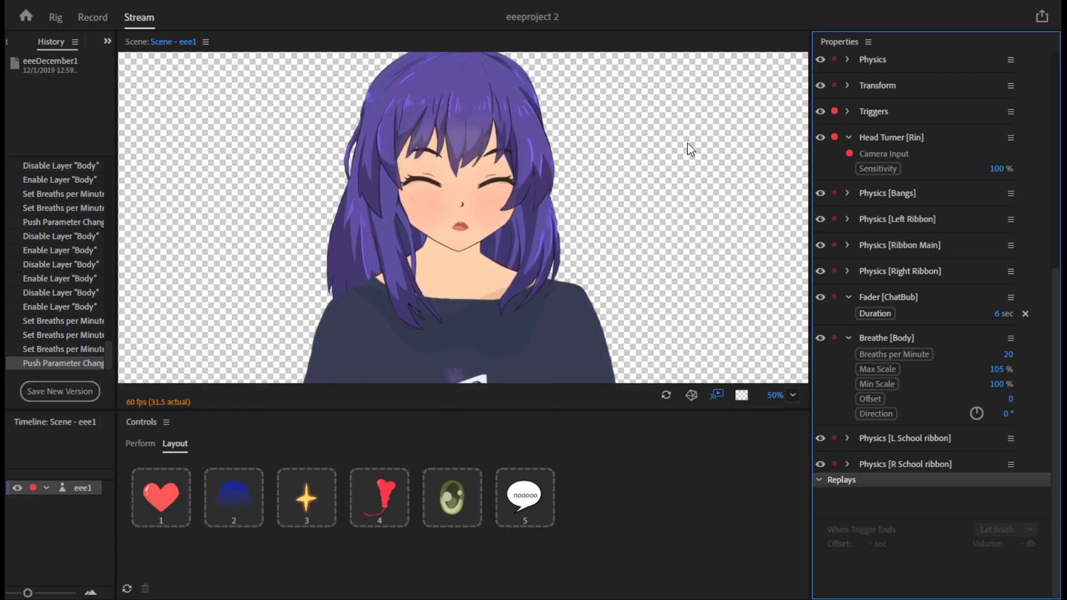
click(58, 20)
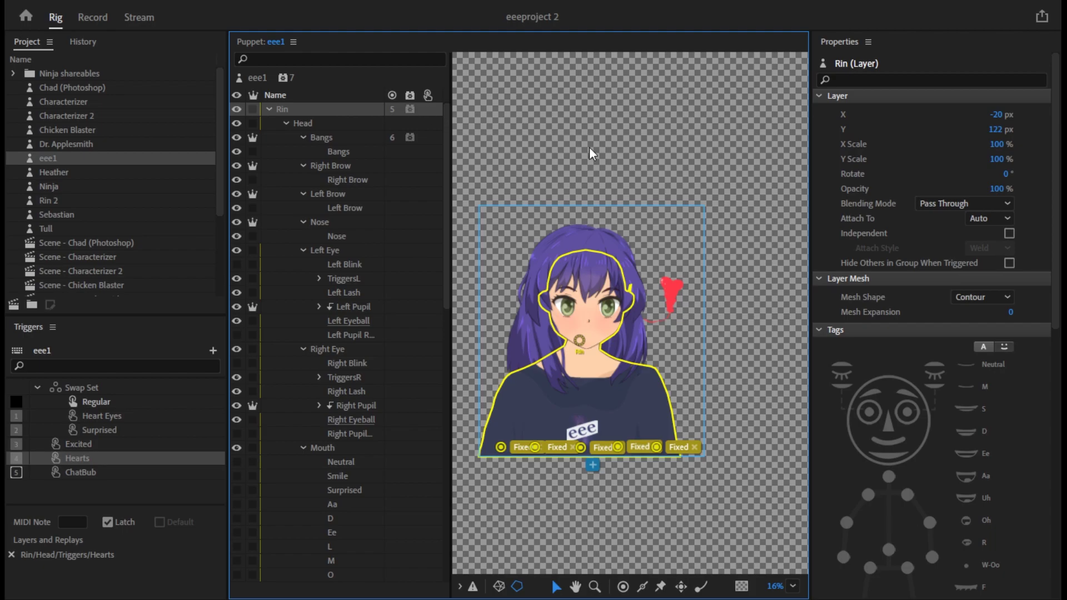
scroll(964, 251, down, 10)
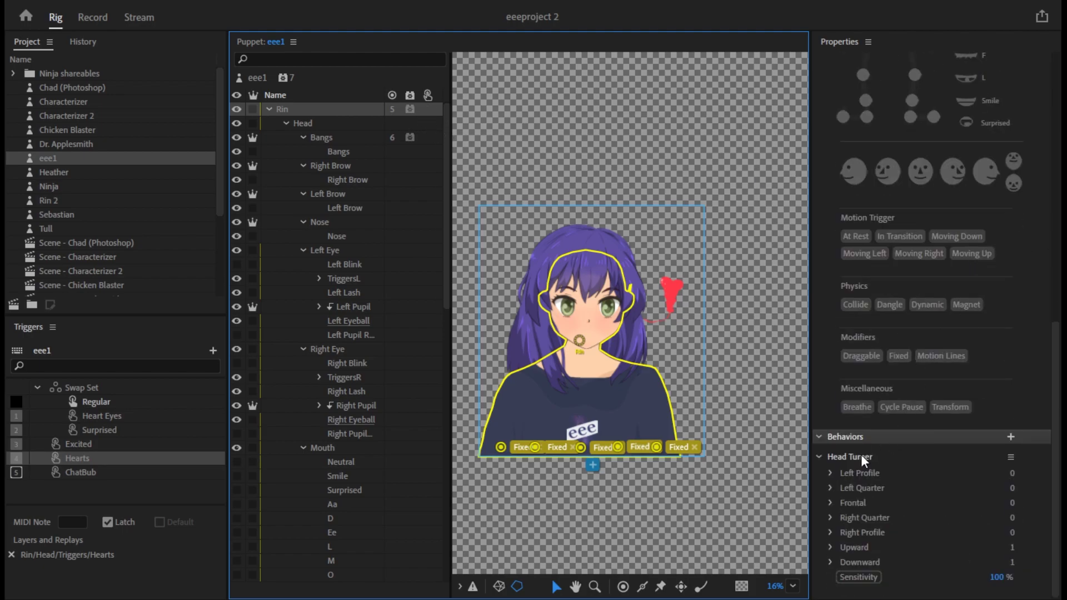
click(1010, 437)
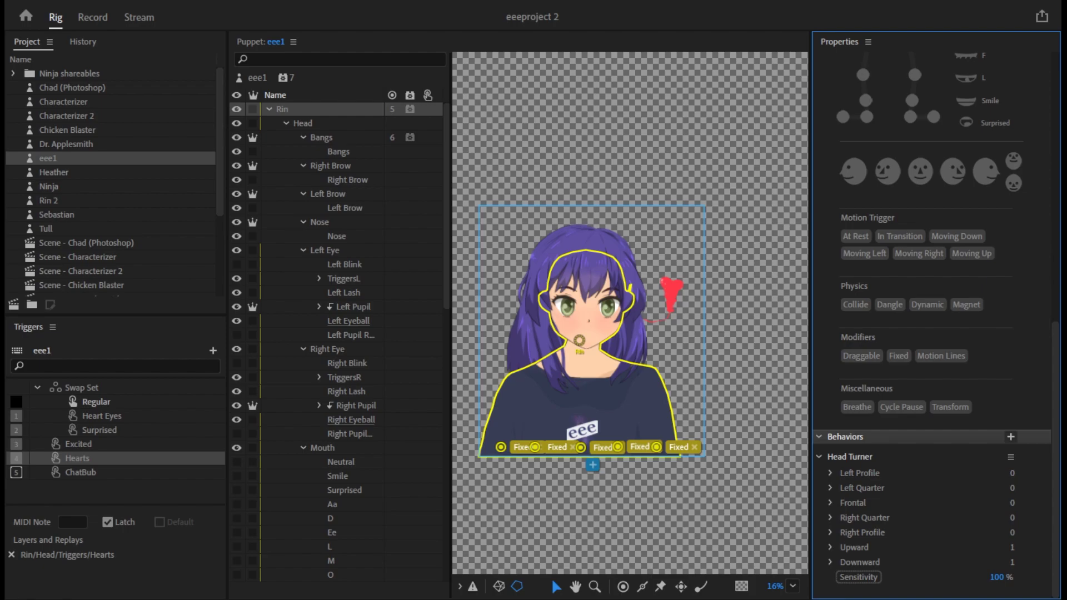
Select the Hearts trigger group, confirm its Downward tag, and collapse its Behaviors section.
click(376, 69)
scroll(409, 403, down, 1)
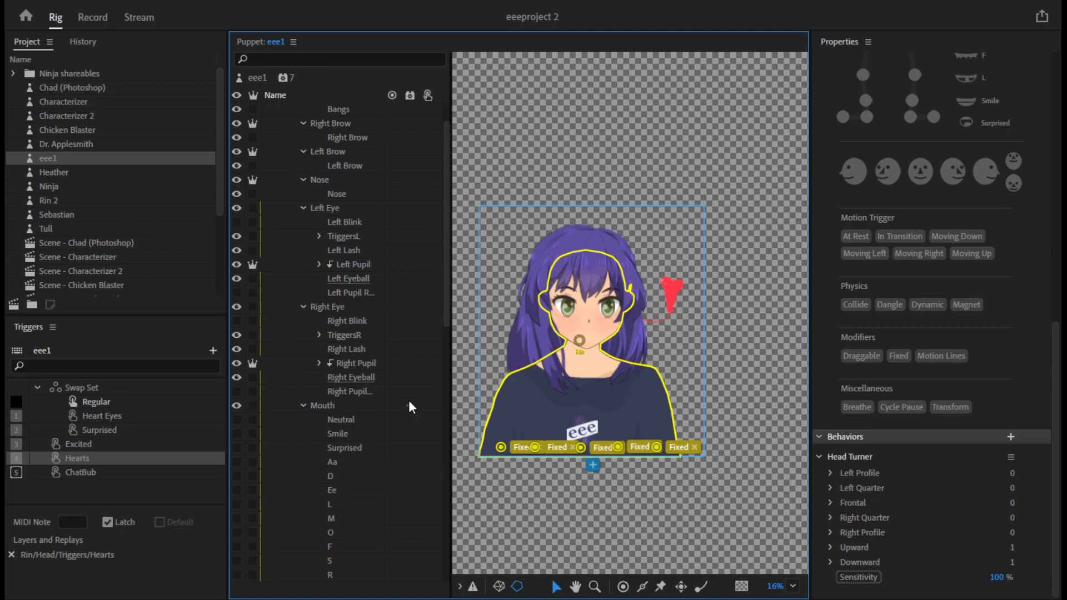
scroll(409, 402, down, 1)
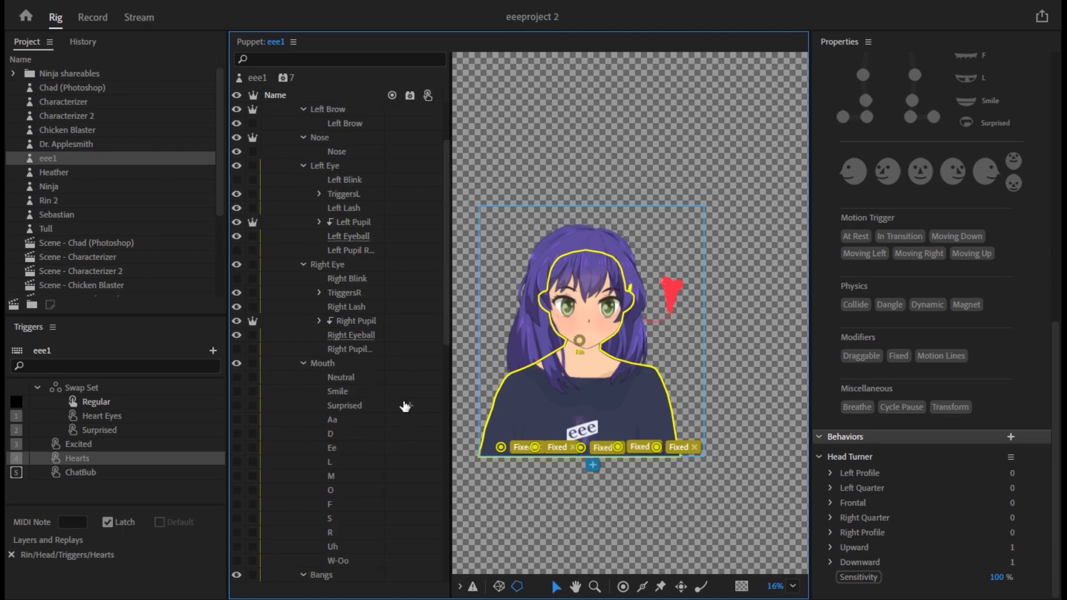
scroll(400, 406, down, 6)
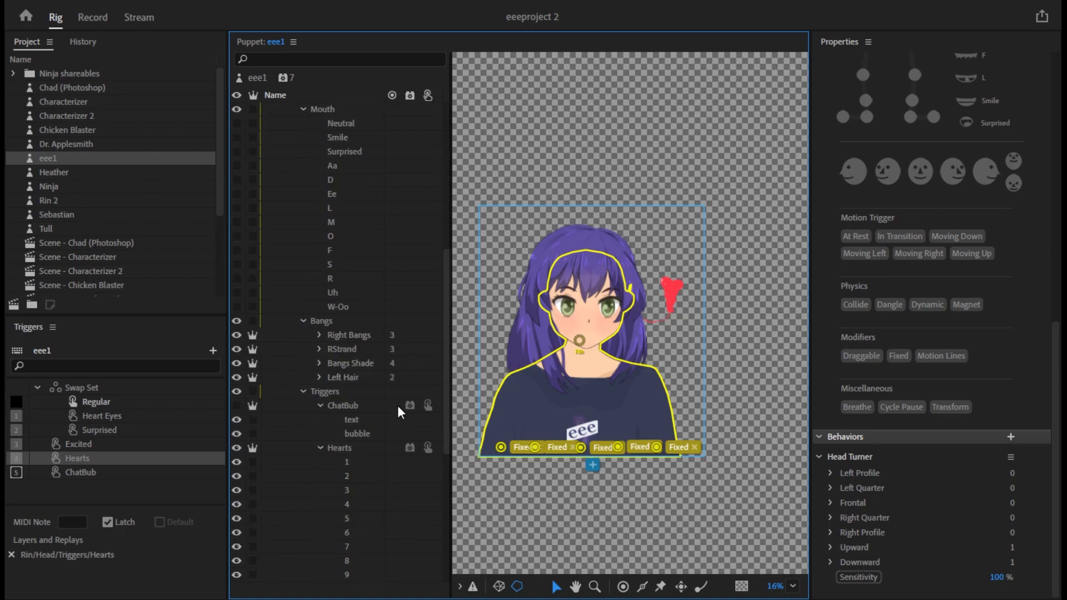
scroll(398, 407, down, 3)
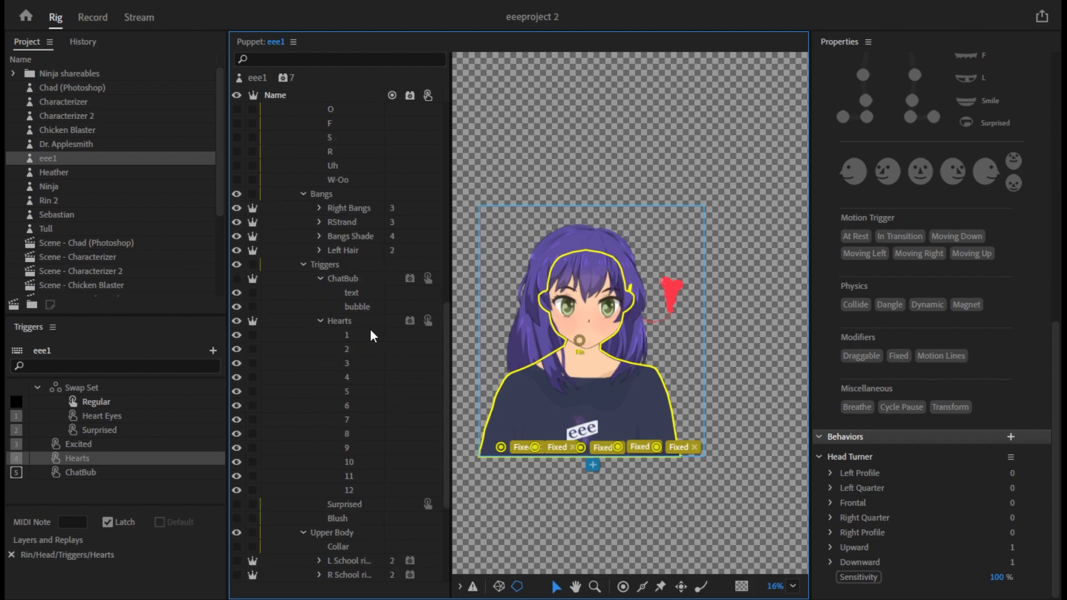
click(362, 324)
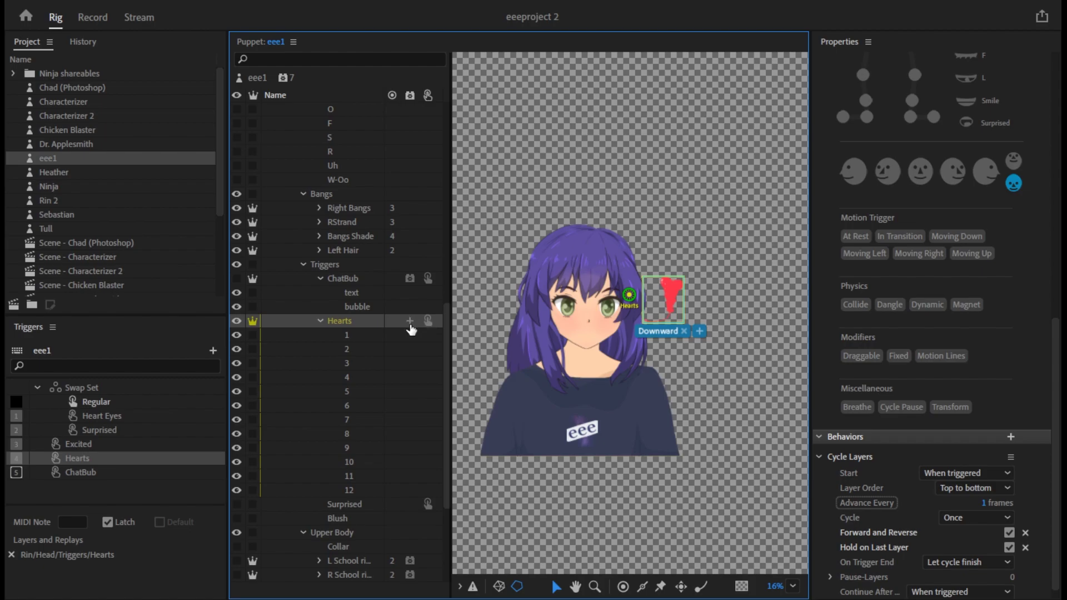
scroll(1035, 246, up, 10)
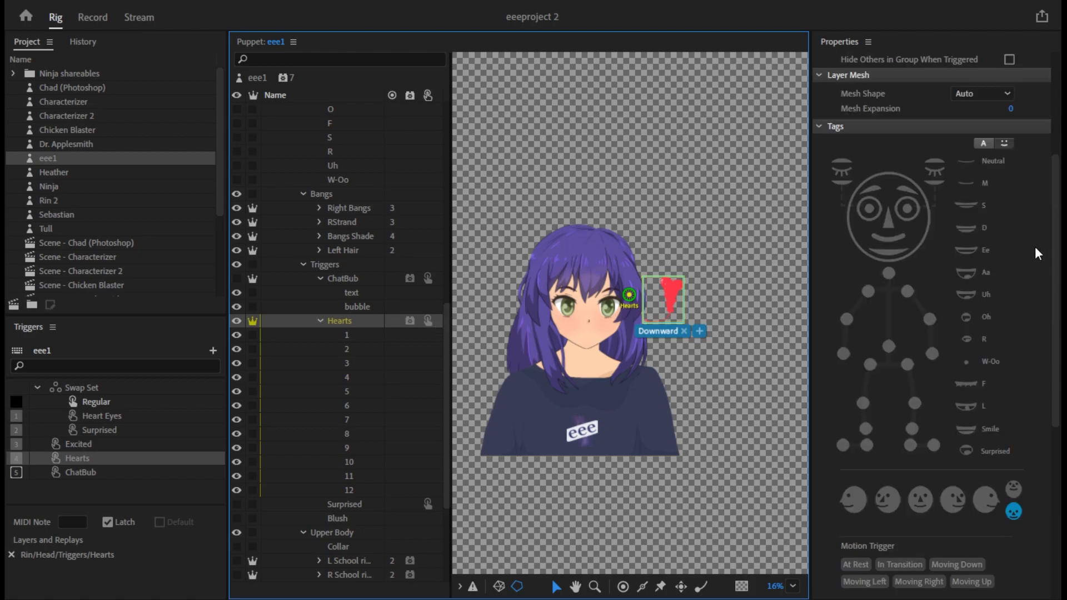
scroll(1017, 278, down, 6)
scroll(1010, 311, down, 3)
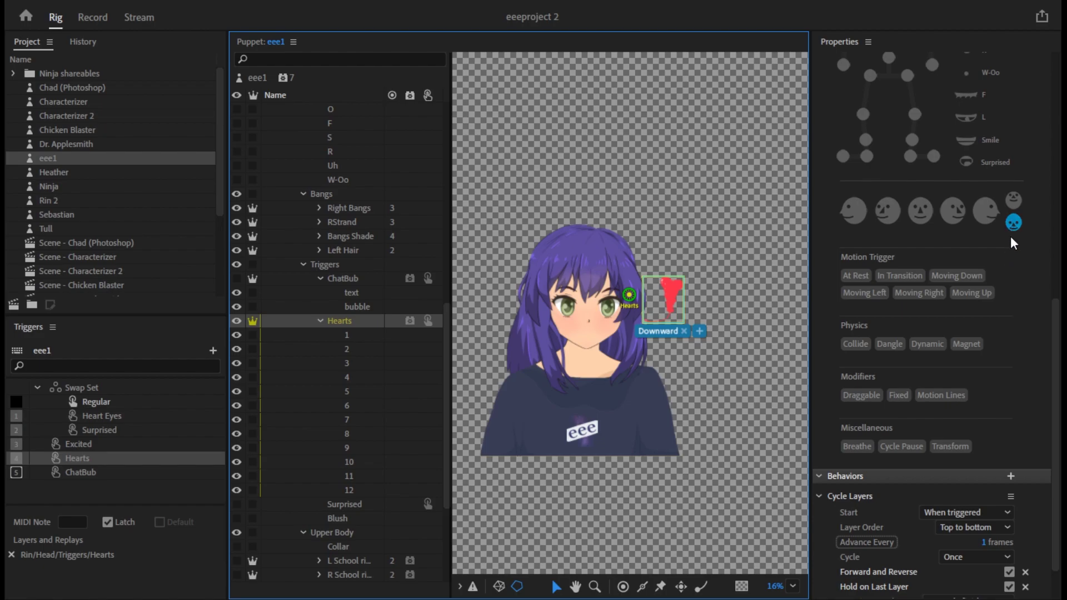
scroll(992, 289, down, 1)
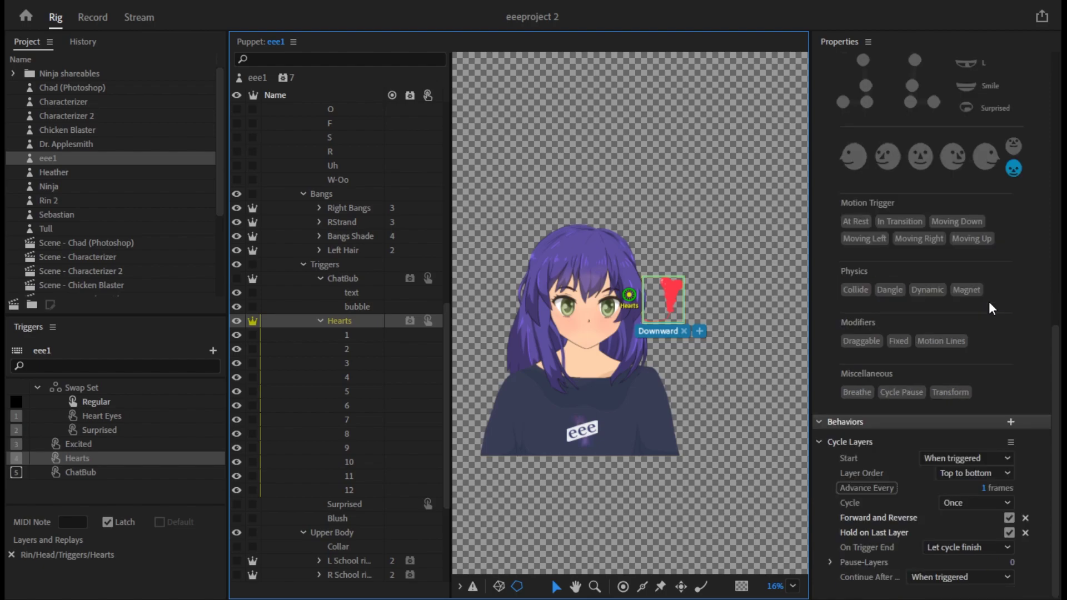
click(820, 423)
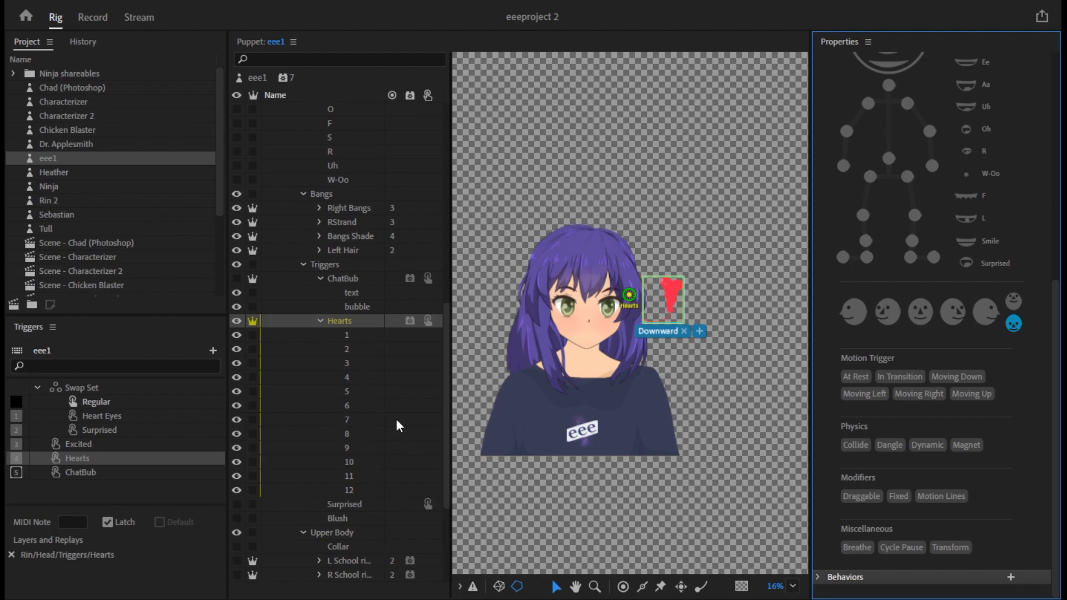
In Stream mode, select heart balloon trigger 4 and press 1 five times to pop hearts.
click(140, 23)
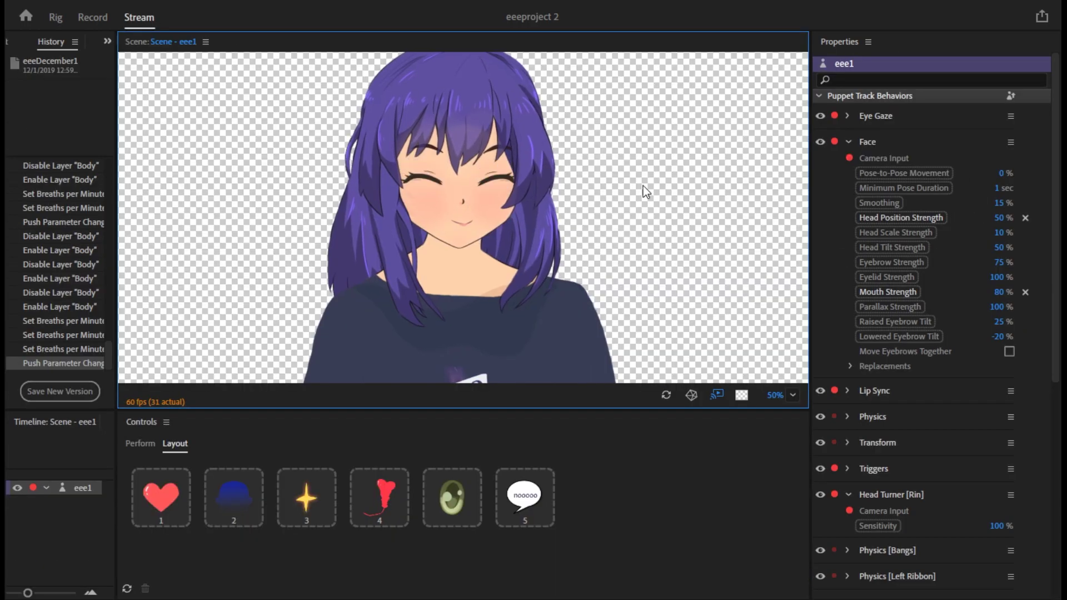
click(384, 503)
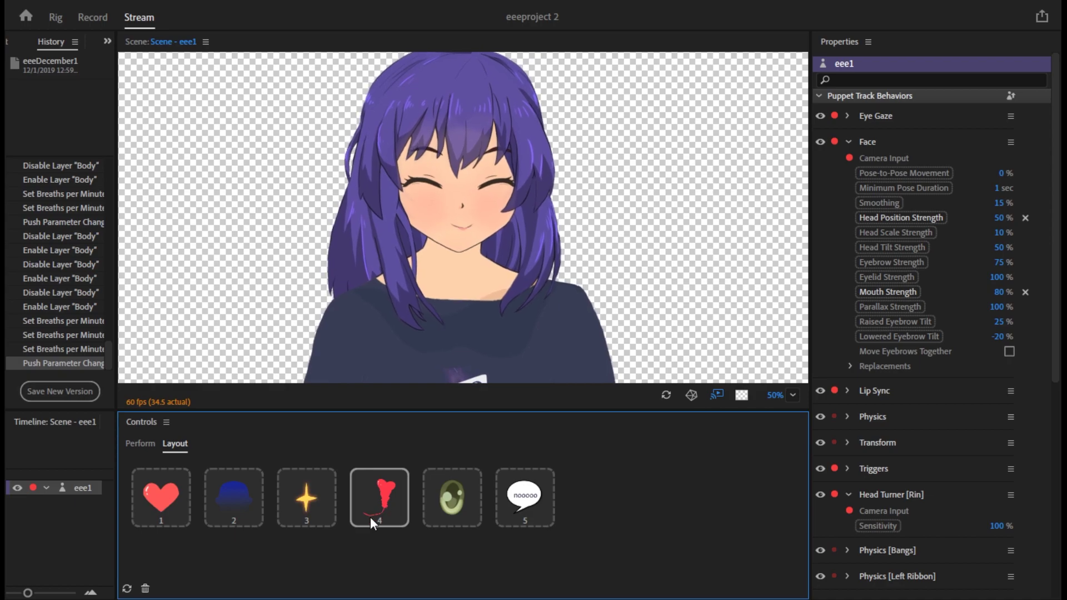
key(1)
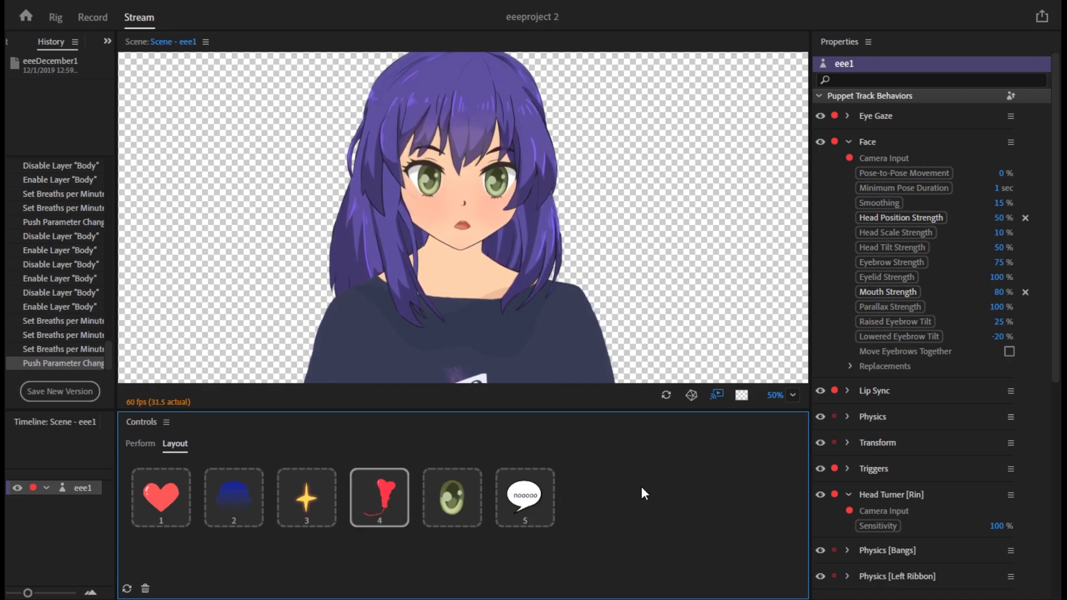
key(1)
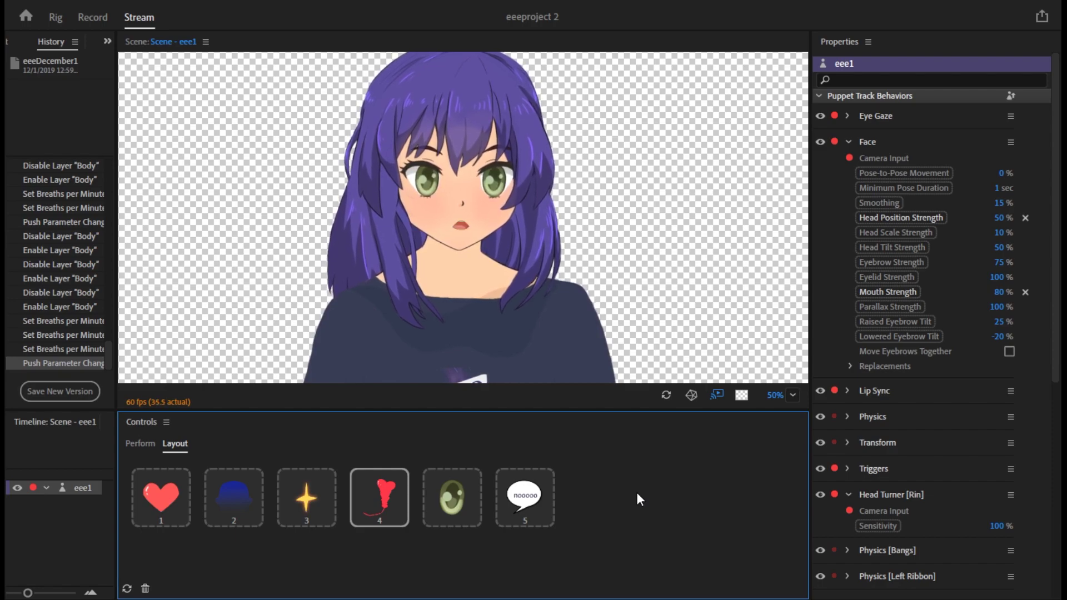
key(1)
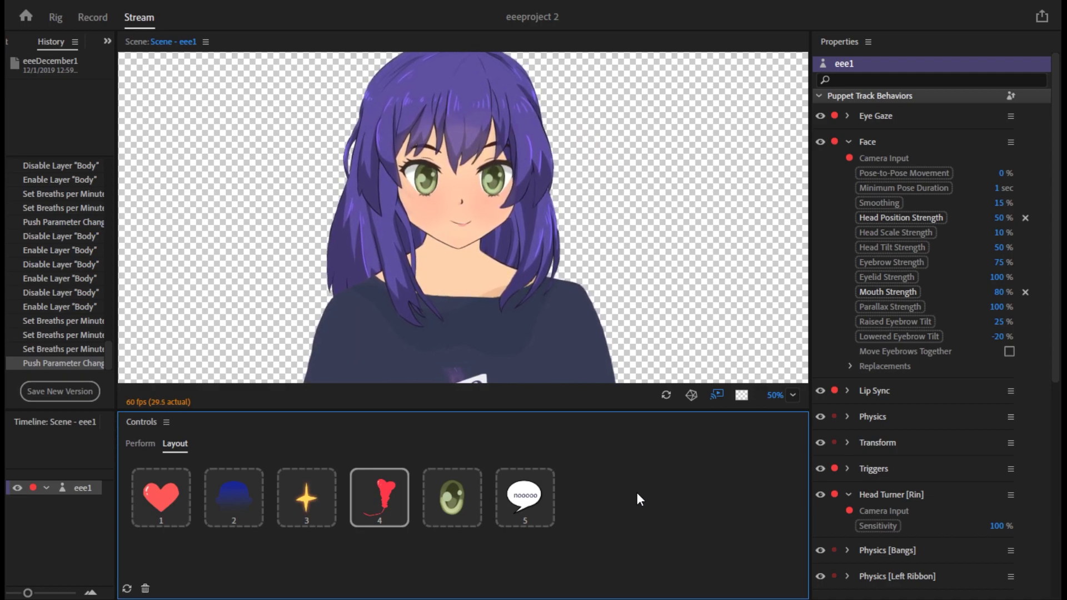
key(1)
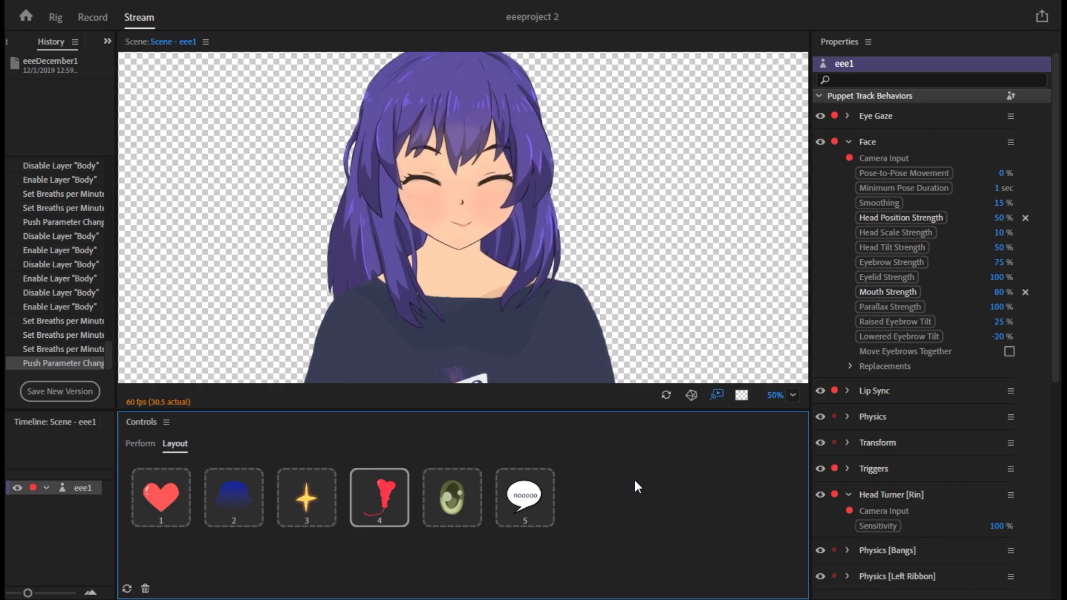
key(1)
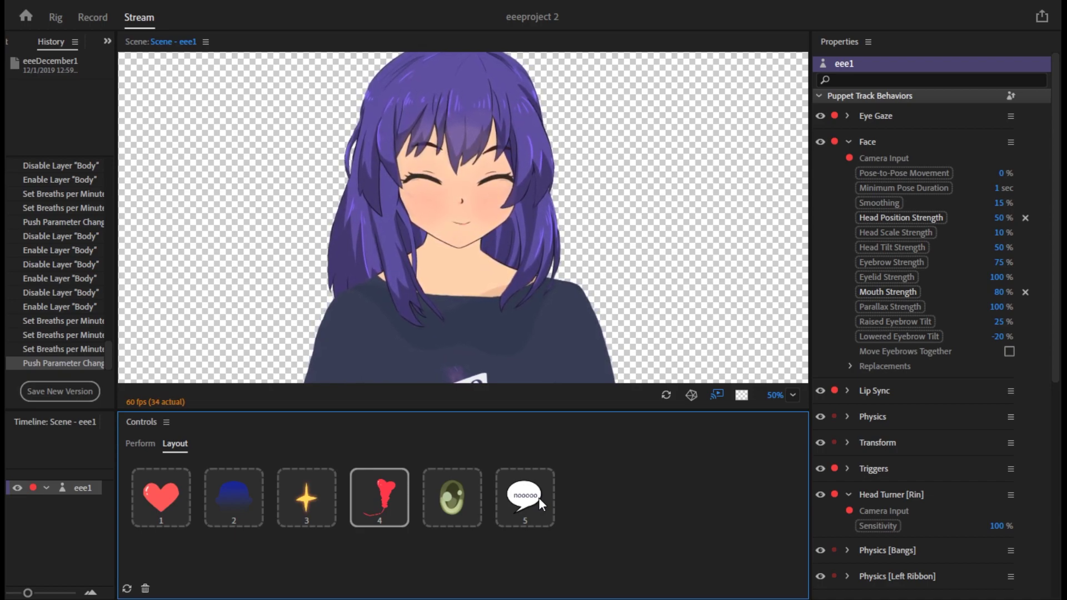
Select the speech bubble trigger (control 5) and press 5 to show and release the nooooo bubble.
key(5)
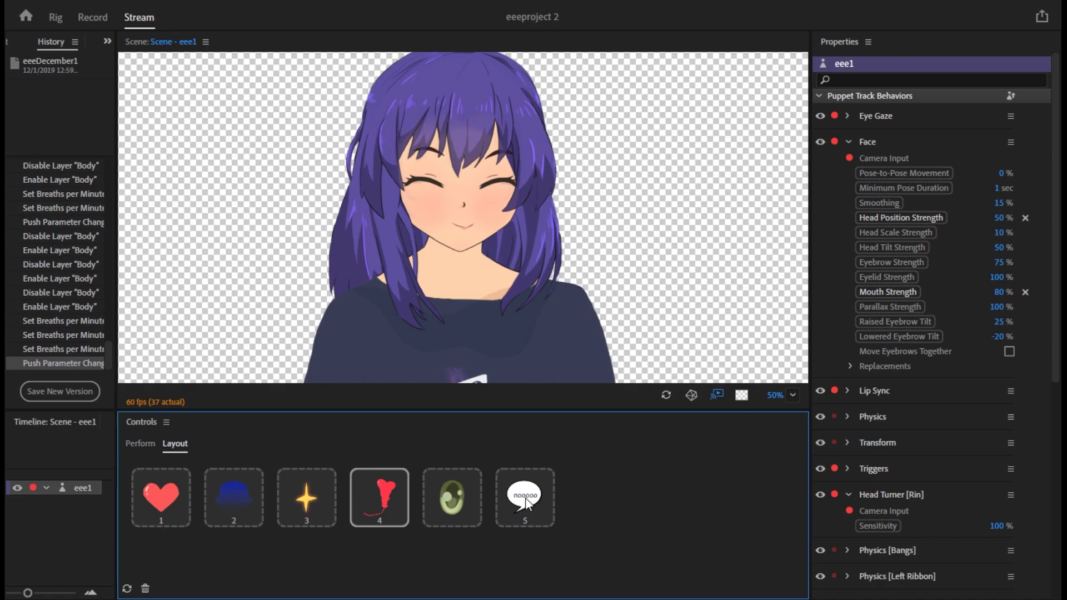
click(529, 503)
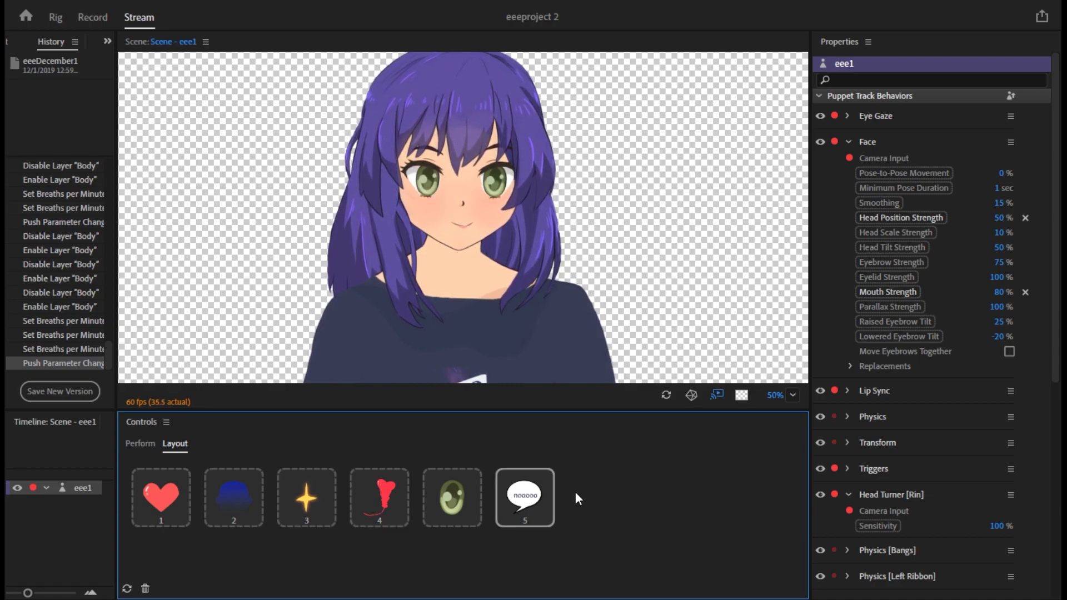
key(5)
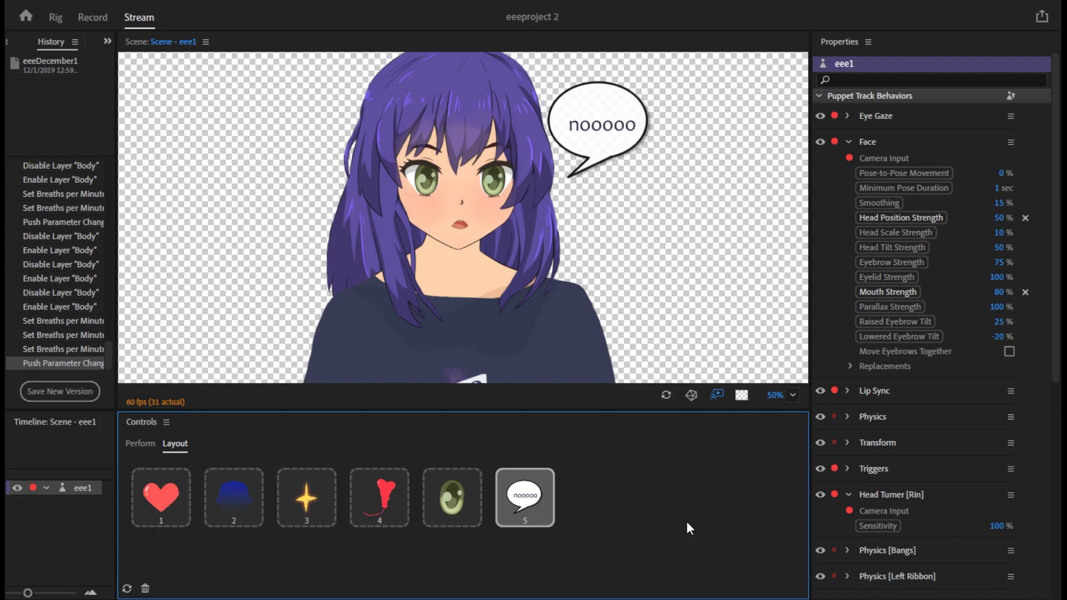
key(5)
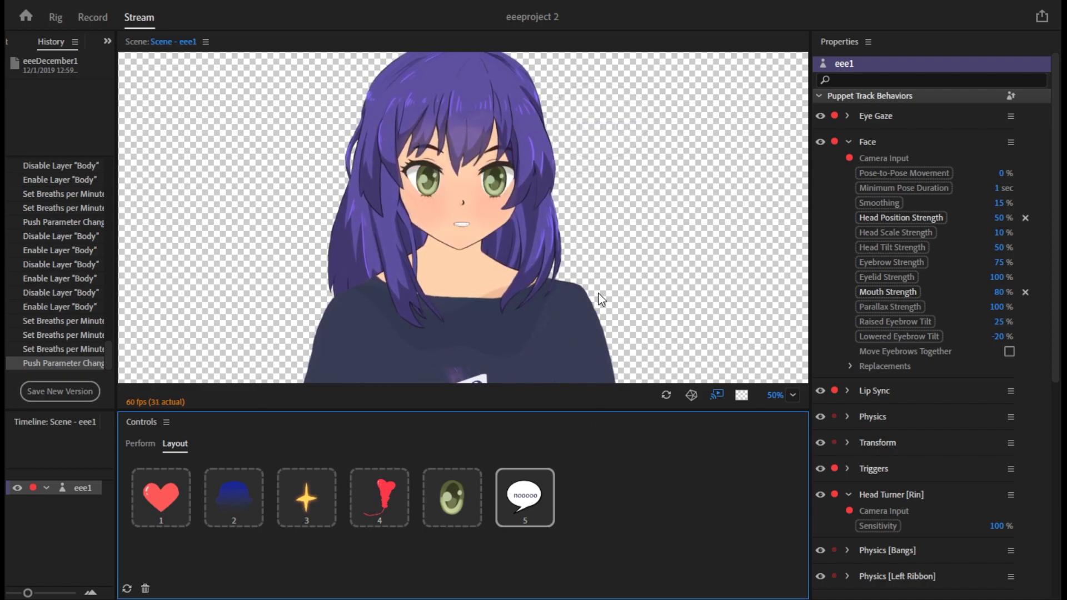
In Rig, select ChatBub, expand its Behaviors to show Fader, then scroll back to Tags.
click(56, 20)
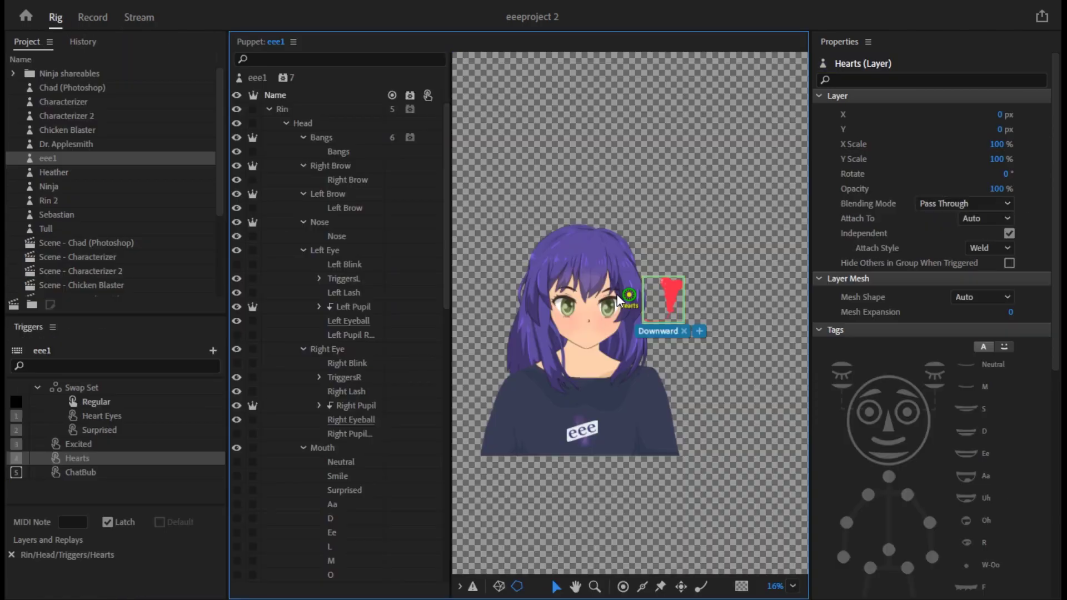
scroll(408, 445, down, 10)
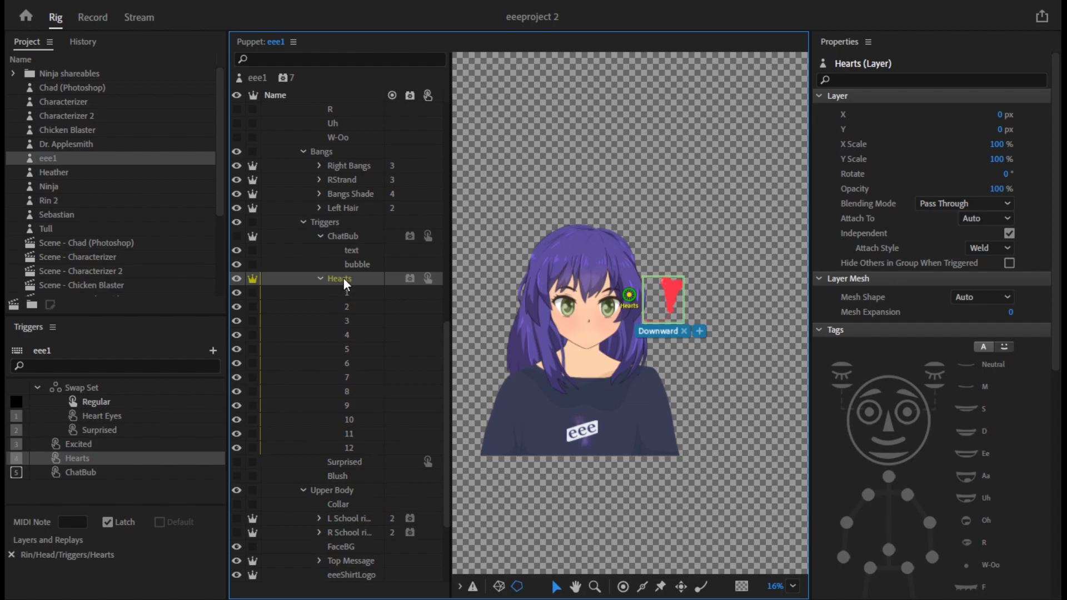
click(342, 237)
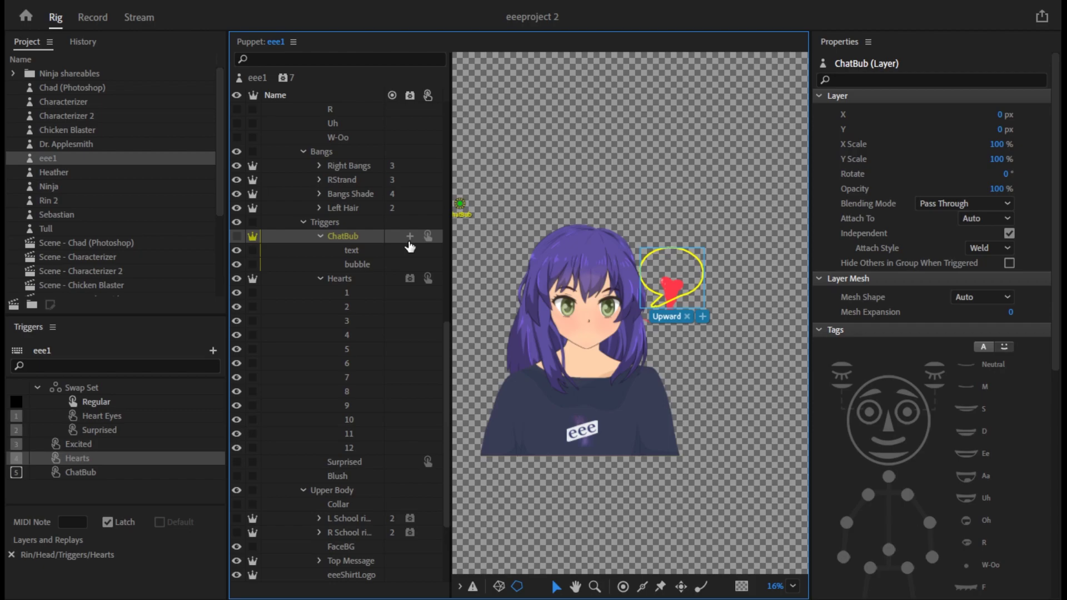
scroll(889, 356, down, 7)
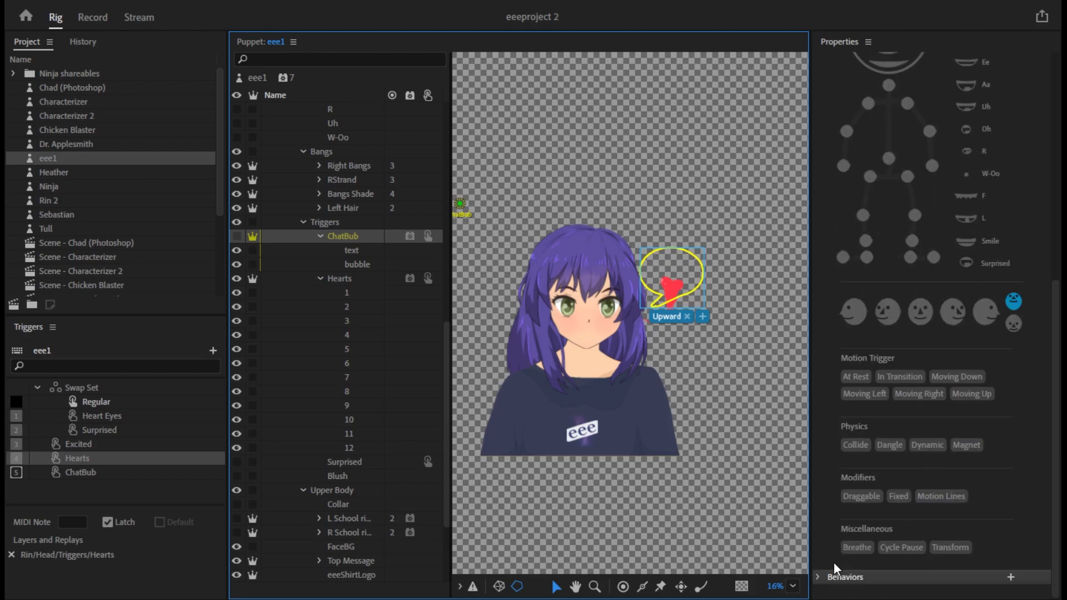
click(817, 578)
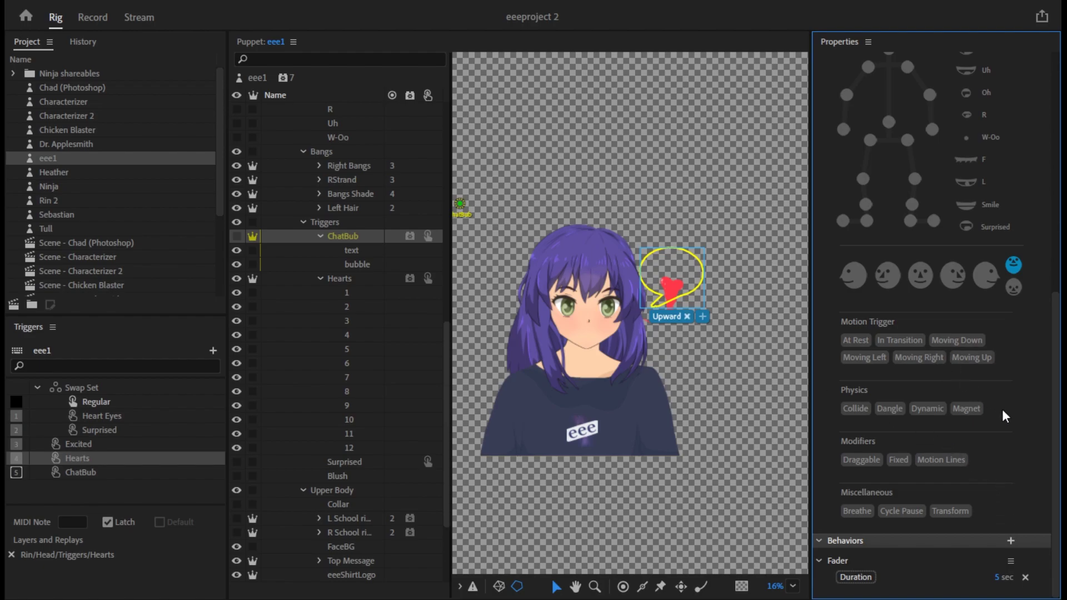
scroll(1002, 416, up, 3)
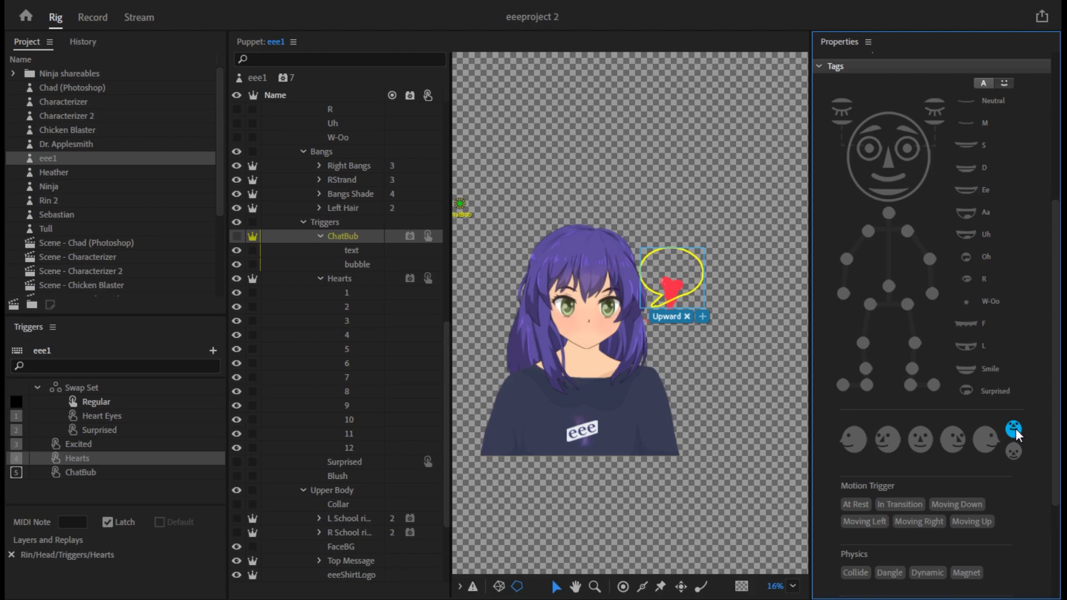
Tag ChatBub with the upward head-turn, then fire the speech bubble (5) and heart (1) in Stream.
click(1014, 427)
click(129, 17)
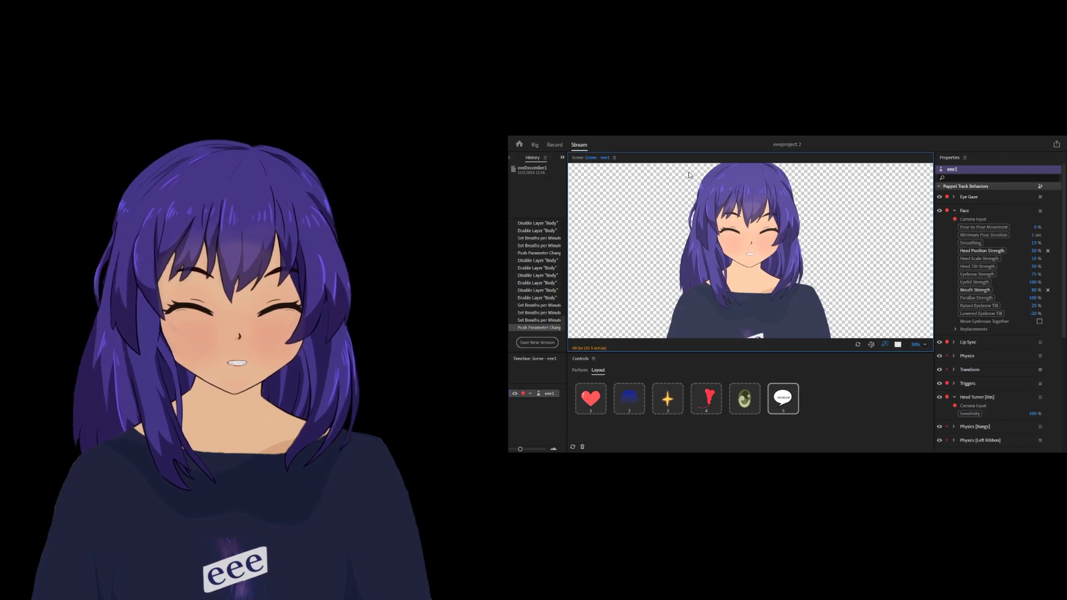
key(5)
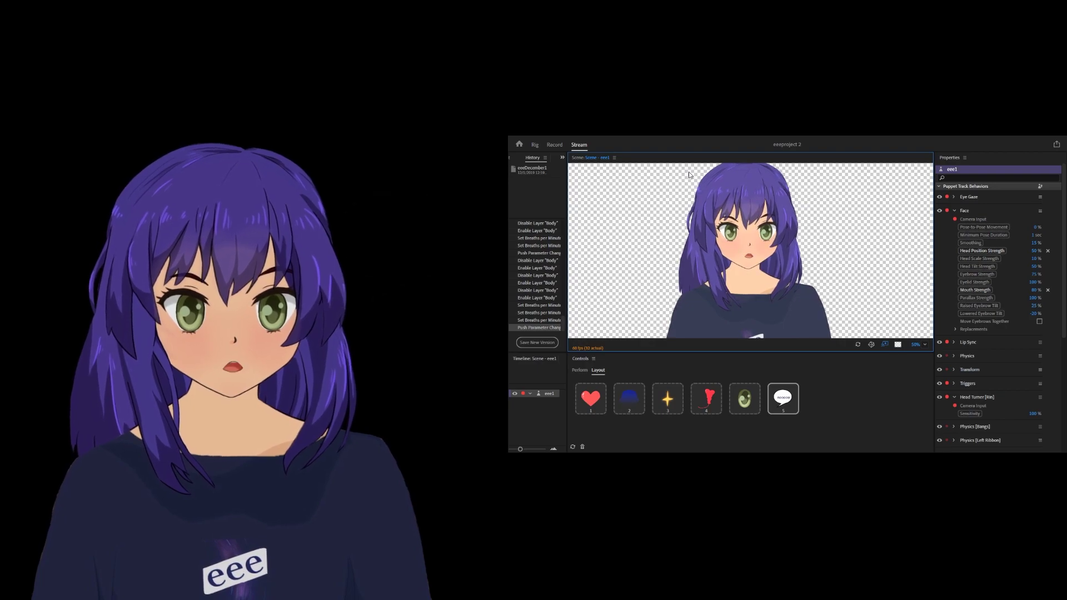
key(1)
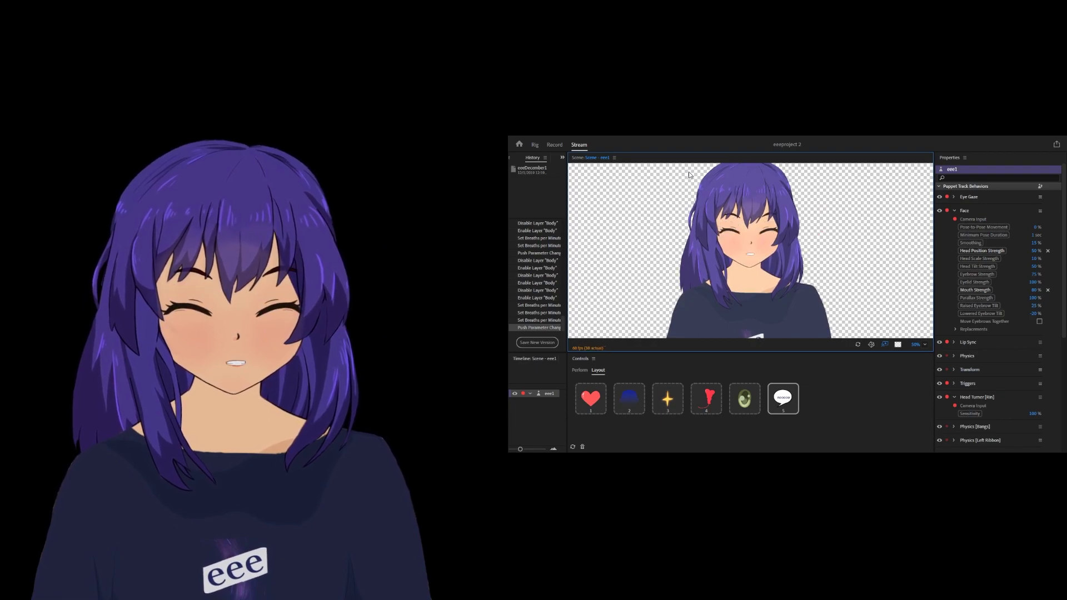
key(5)
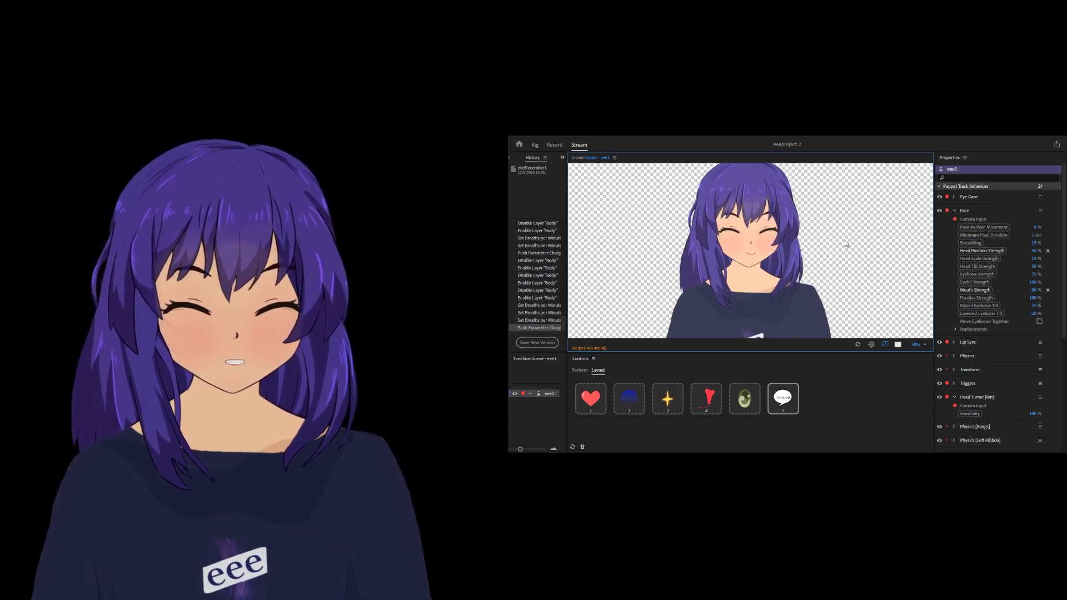
Fire trigger 5 in Stream mode so the speech bubble reappears beside the eee1 puppet.
key(5)
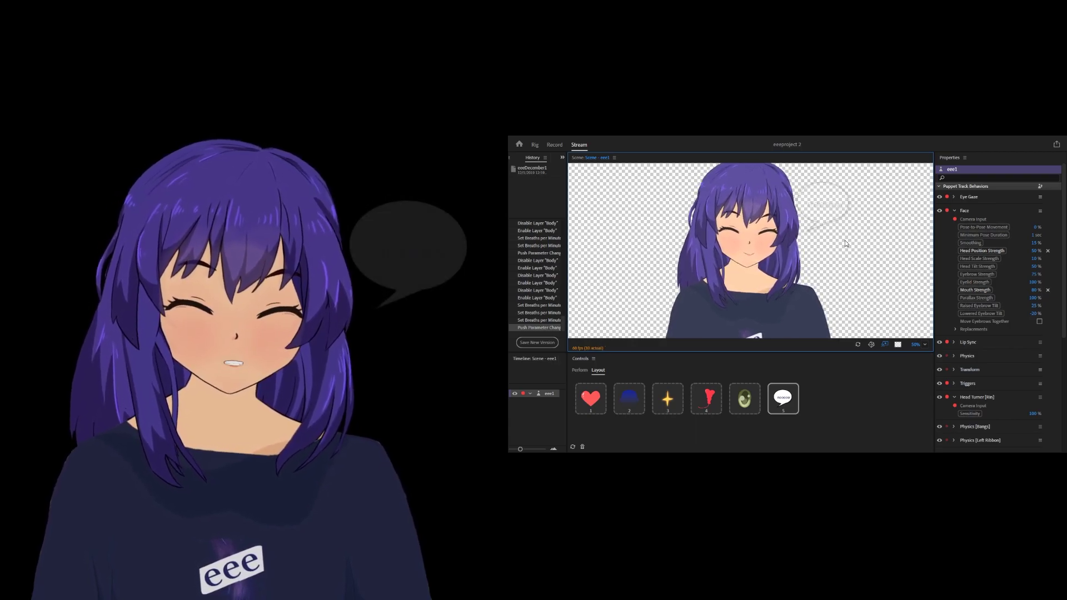